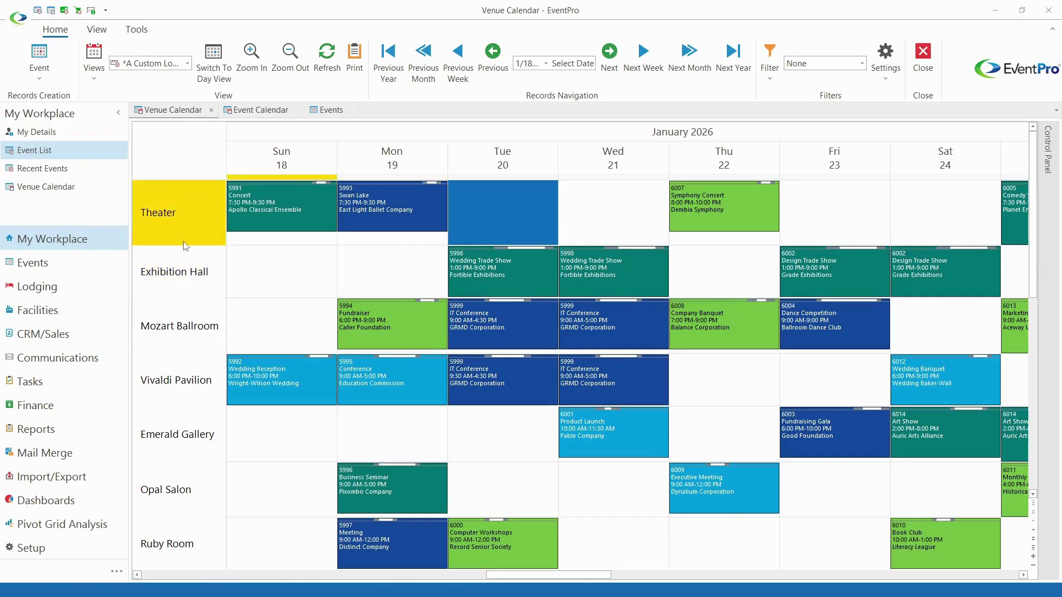
Advance the venue calendar two days, then switch to the Event Calendar for January 2024
{"action": "left_click", "coordinate": [1022, 575]}
{"action": "left_click", "coordinate": [1022, 575]}
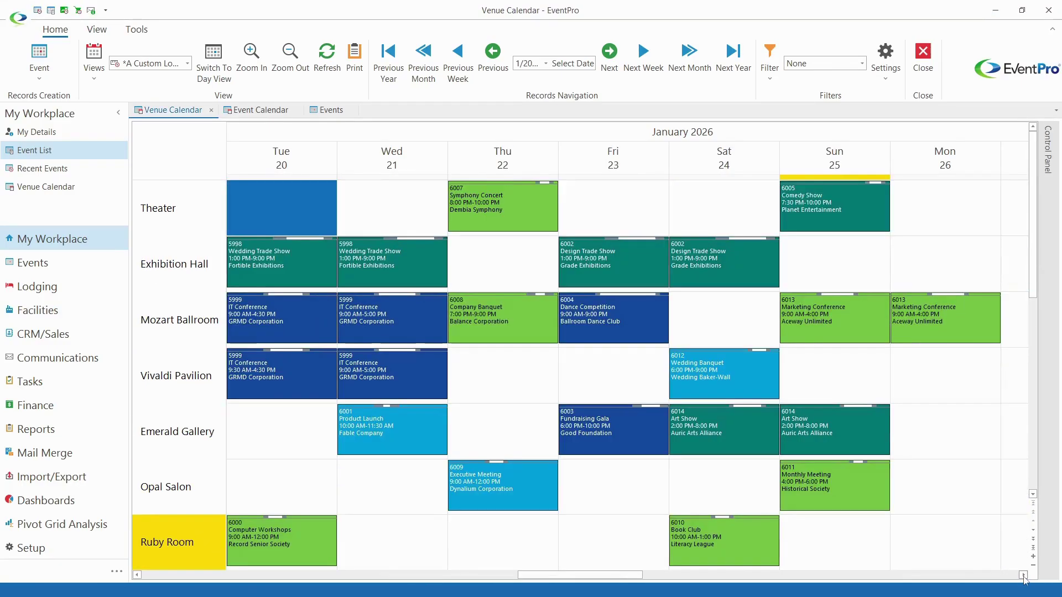
{"action": "left_click", "coordinate": [187, 64]}
{"action": "scroll", "coordinate": [190, 132], "scroll_direction": "down", "scroll_amount": 5}
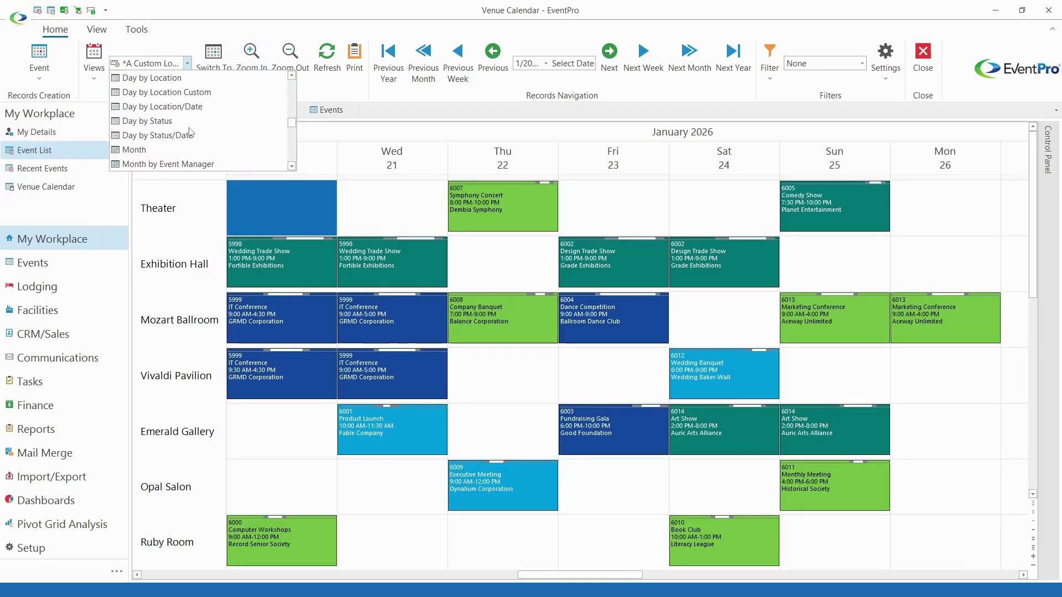
{"action": "scroll", "coordinate": [190, 132], "scroll_direction": "down", "scroll_amount": 2}
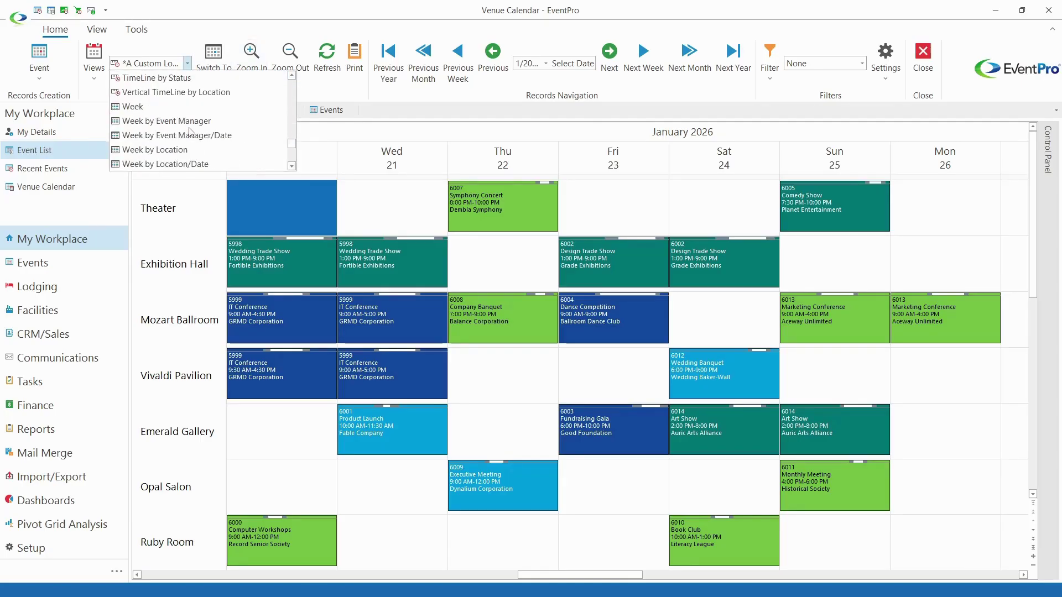
{"action": "left_click", "coordinate": [373, 115]}
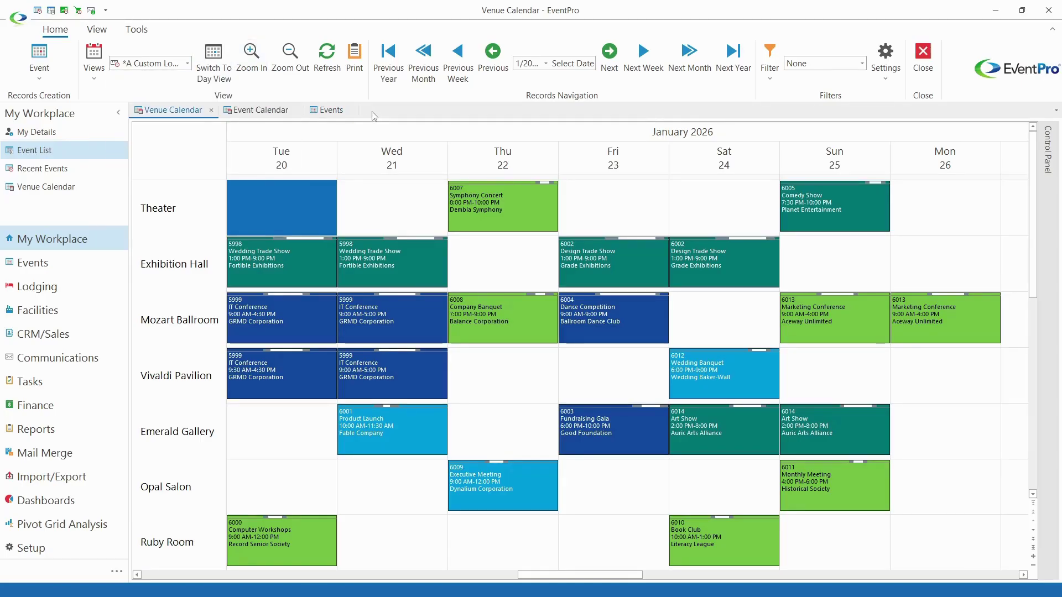
{"action": "left_click", "coordinate": [255, 111]}
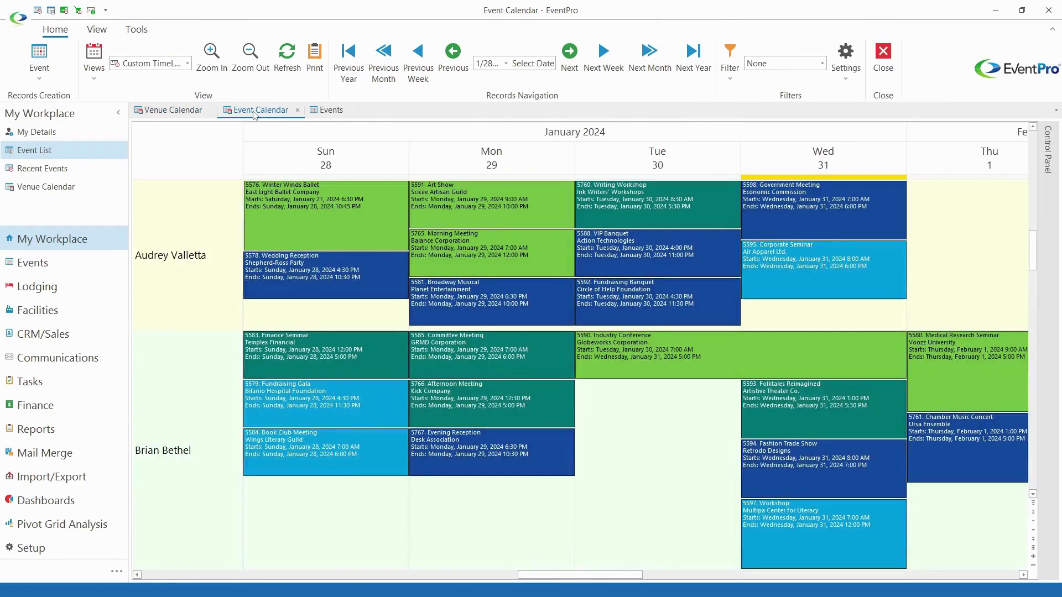
From the recent events list, move the new-event wizard past the client details
{"action": "left_click", "coordinate": [330, 110]}
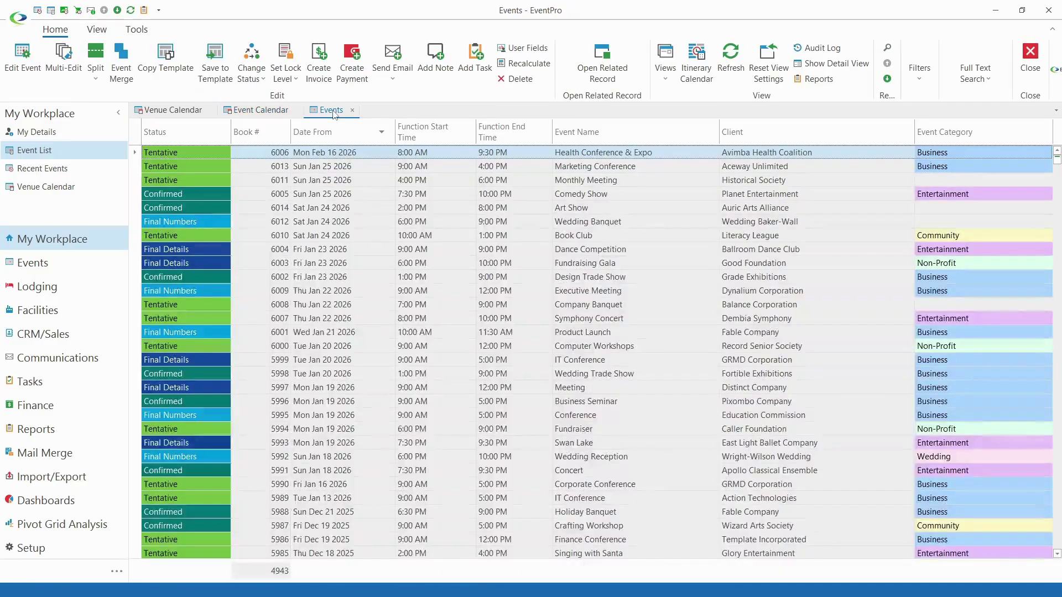
{"action": "left_click", "coordinate": [65, 168]}
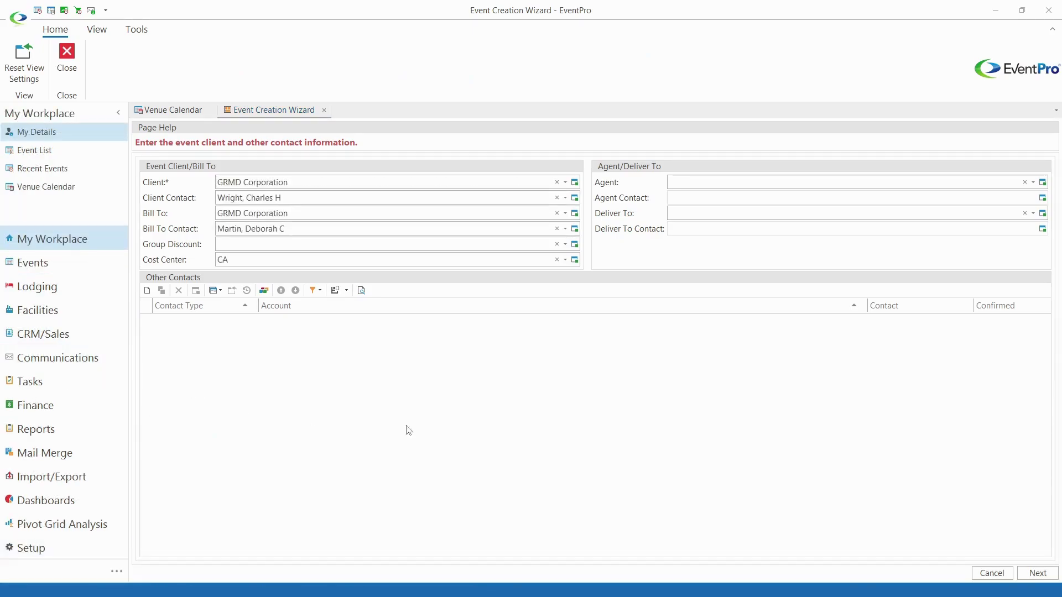
{"action": "left_click", "coordinate": [1027, 573]}
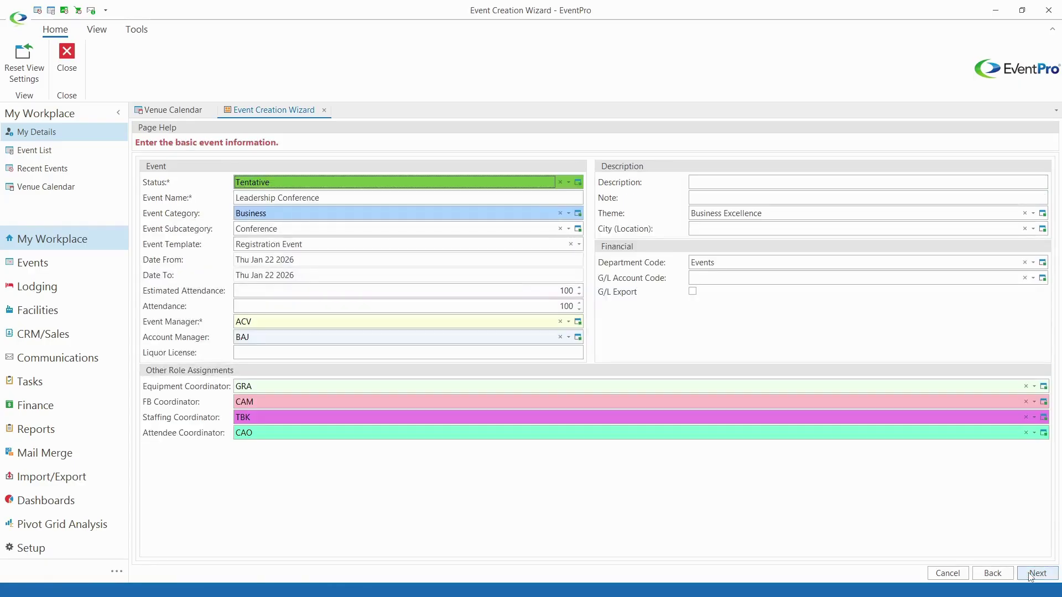
Accept the contract, deposit and location pages and finish the Leadership Conference event in Vivaldi Pavilion
{"action": "left_click", "coordinate": [1030, 574]}
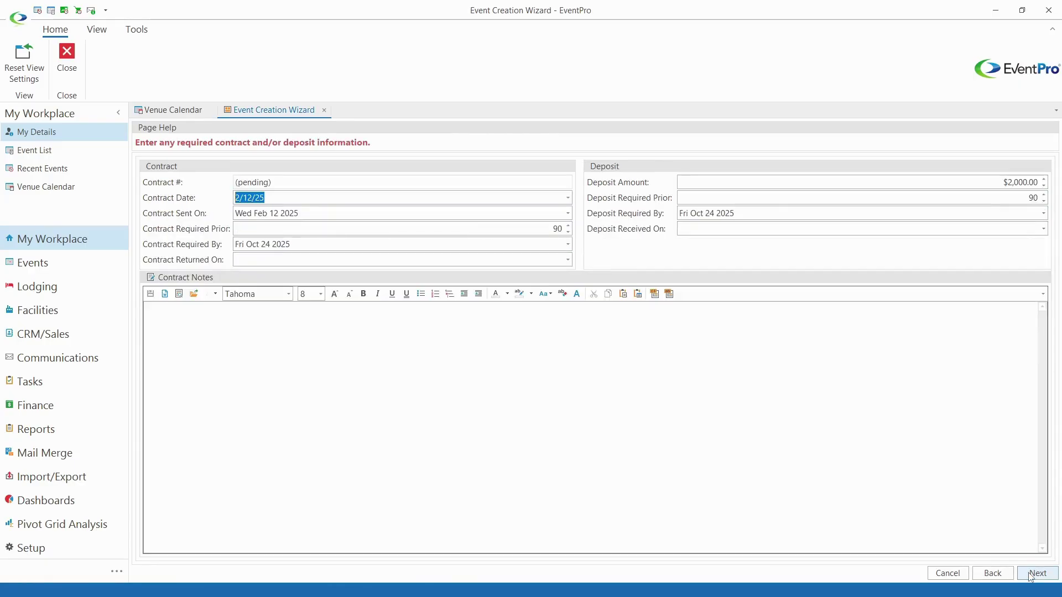
{"action": "left_click", "coordinate": [1030, 575]}
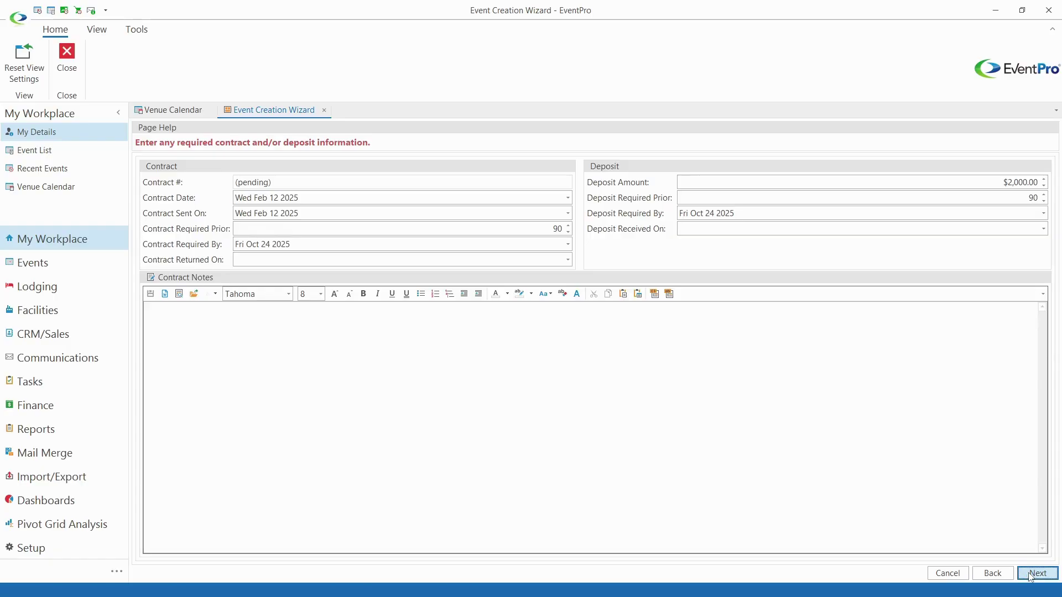
{"action": "left_click", "coordinate": [1029, 575]}
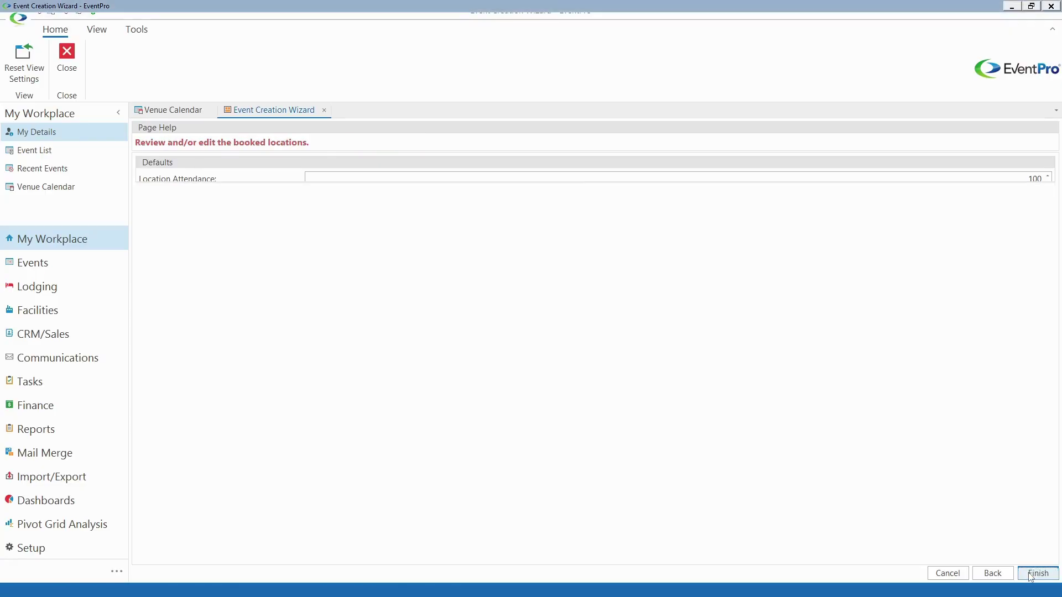
{"action": "left_click", "coordinate": [1029, 574]}
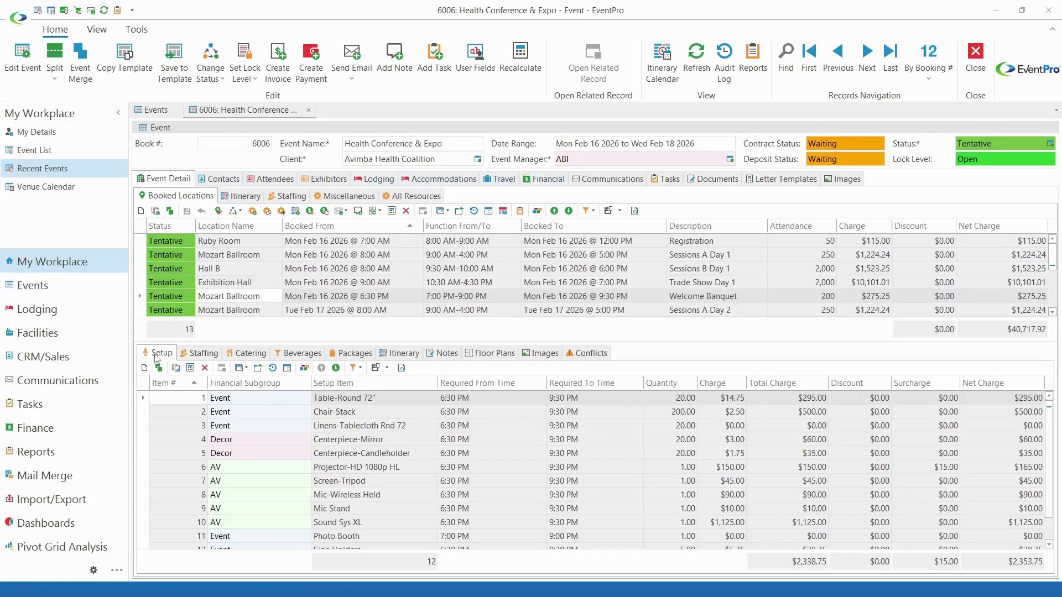
Review the event's staffing, catering and beverage items, checking the Plated Dinner soup or salad choices
{"action": "left_click", "coordinate": [208, 356]}
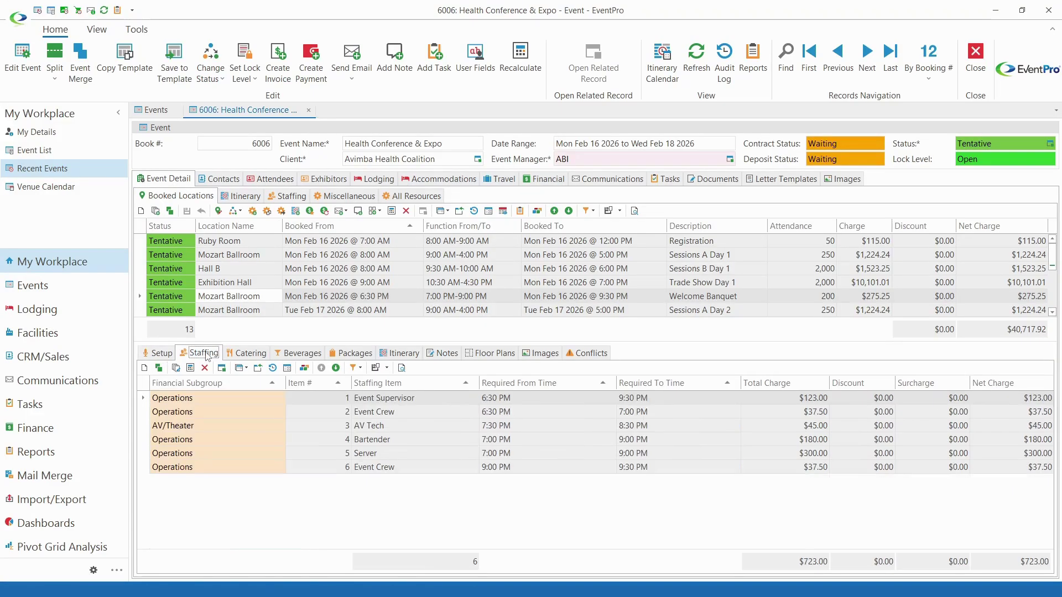
{"action": "left_click", "coordinate": [252, 355]}
{"action": "left_click", "coordinate": [304, 357]}
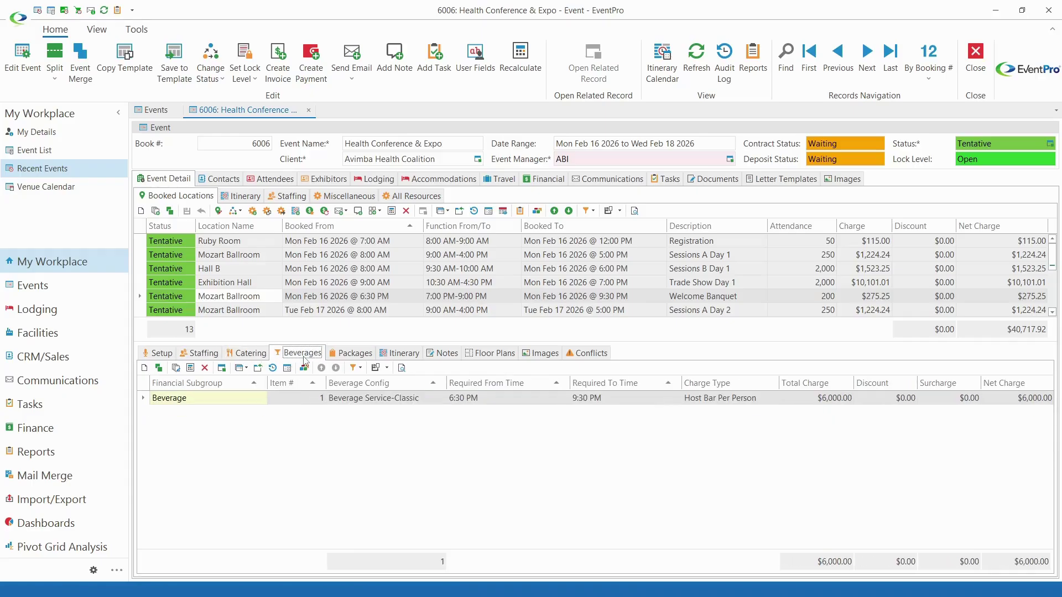
{"action": "left_click", "coordinate": [260, 355]}
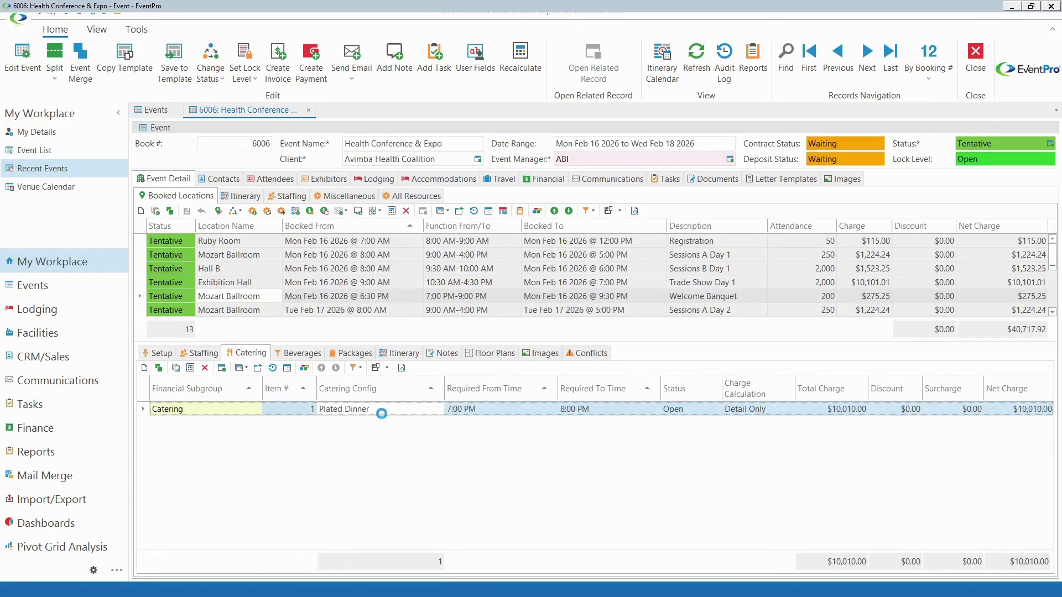
{"action": "double_click", "coordinate": [382, 416]}
{"action": "left_click", "coordinate": [280, 459]}
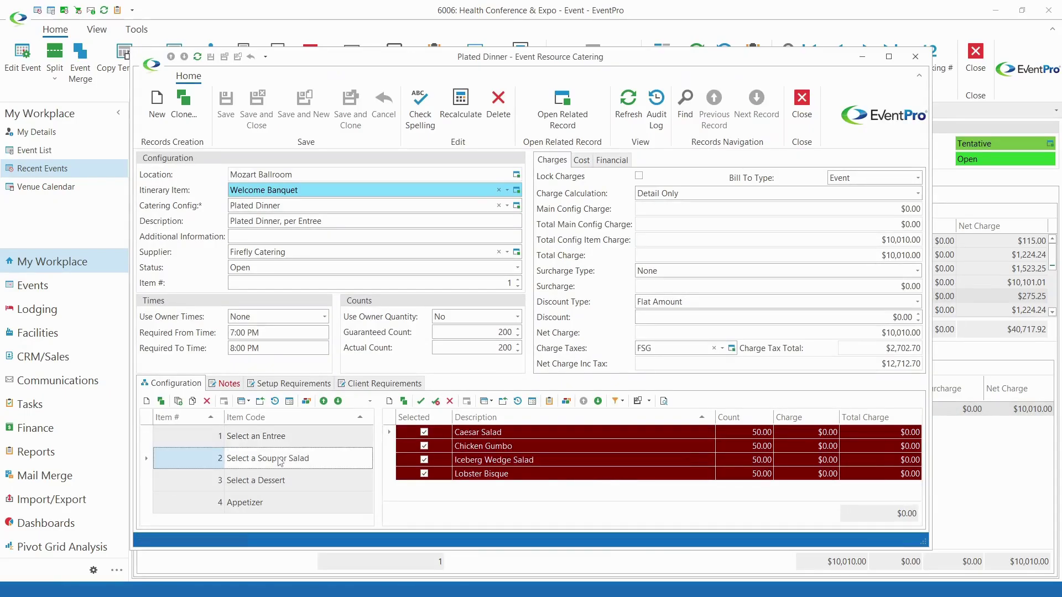
{"action": "key", "text": "Escape"}
Open the Mozart Ballroom floor plan in edit mode and move one round table
{"action": "left_click", "coordinate": [433, 400]}
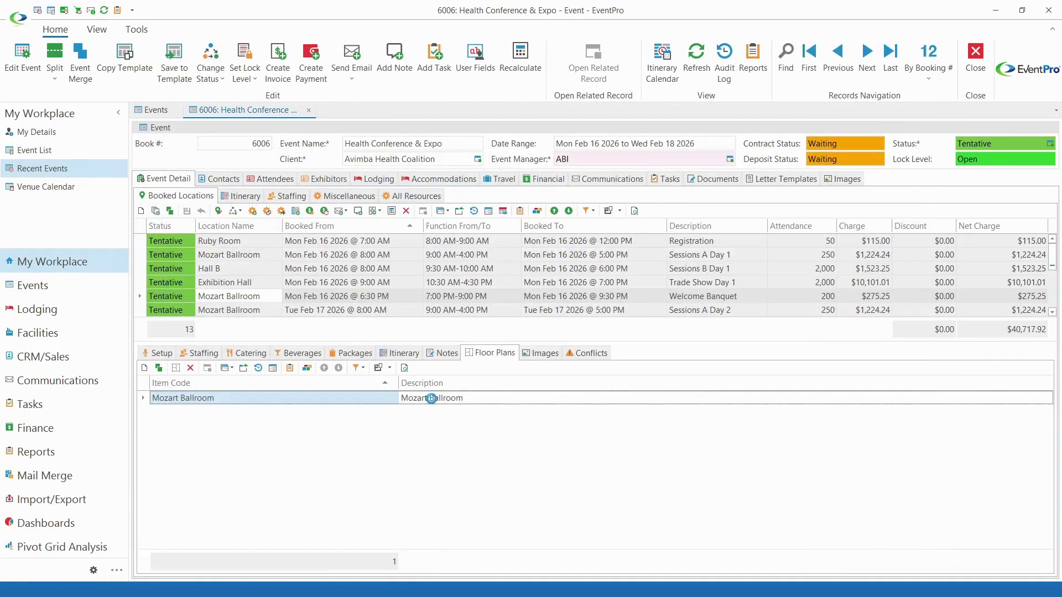
{"action": "double_click", "coordinate": [433, 399]}
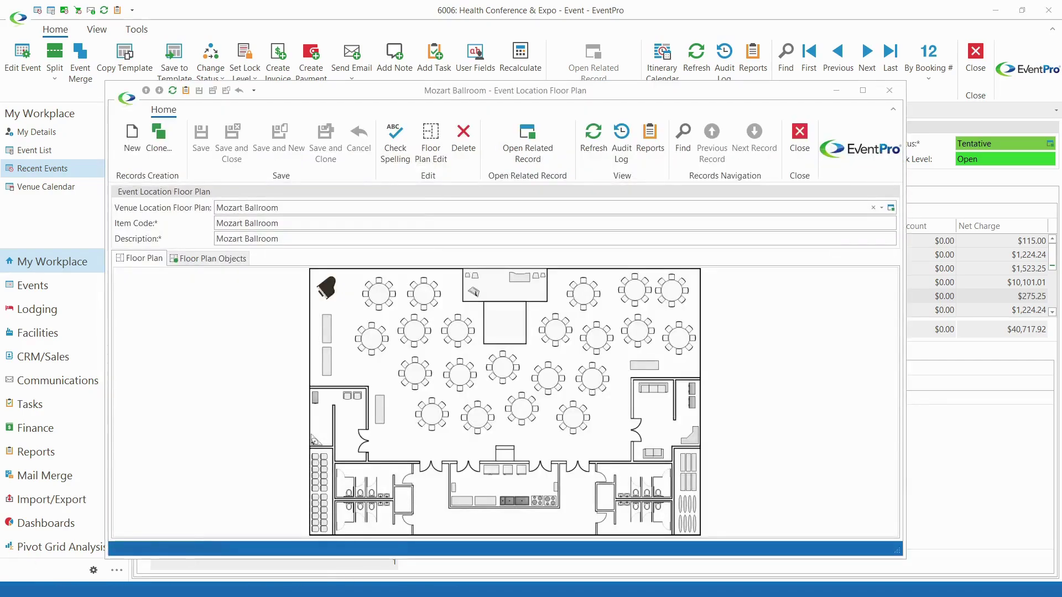
{"action": "left_click", "coordinate": [431, 149]}
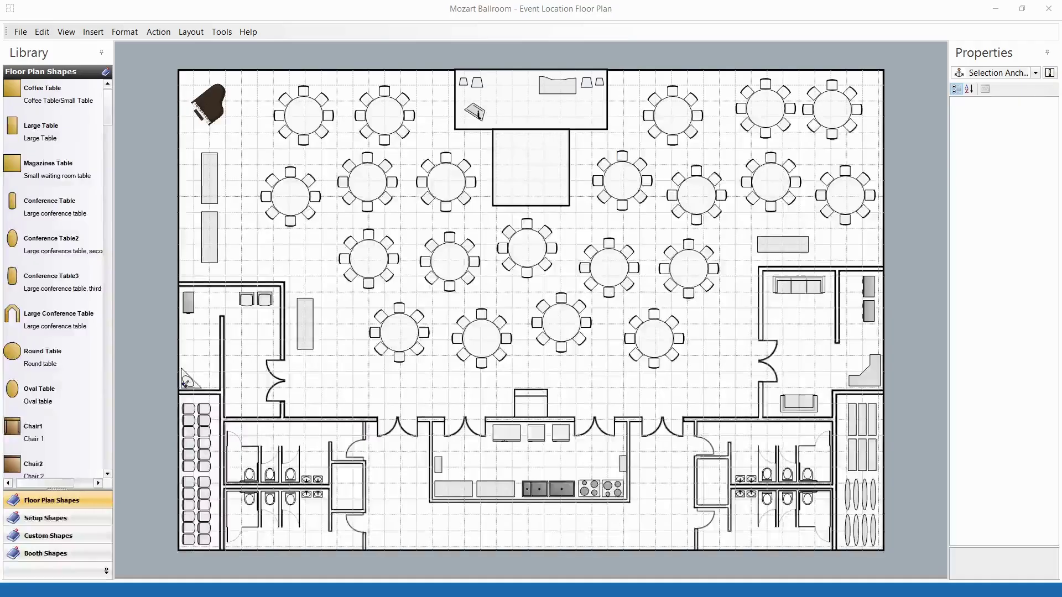
{"action": "mouse_move", "coordinate": [397, 338]}
{"action": "left_mouse_down"}
{"action": "mouse_move", "coordinate": [323, 387]}
{"action": "mouse_move", "coordinate": [403, 351]}
{"action": "left_mouse_up"}
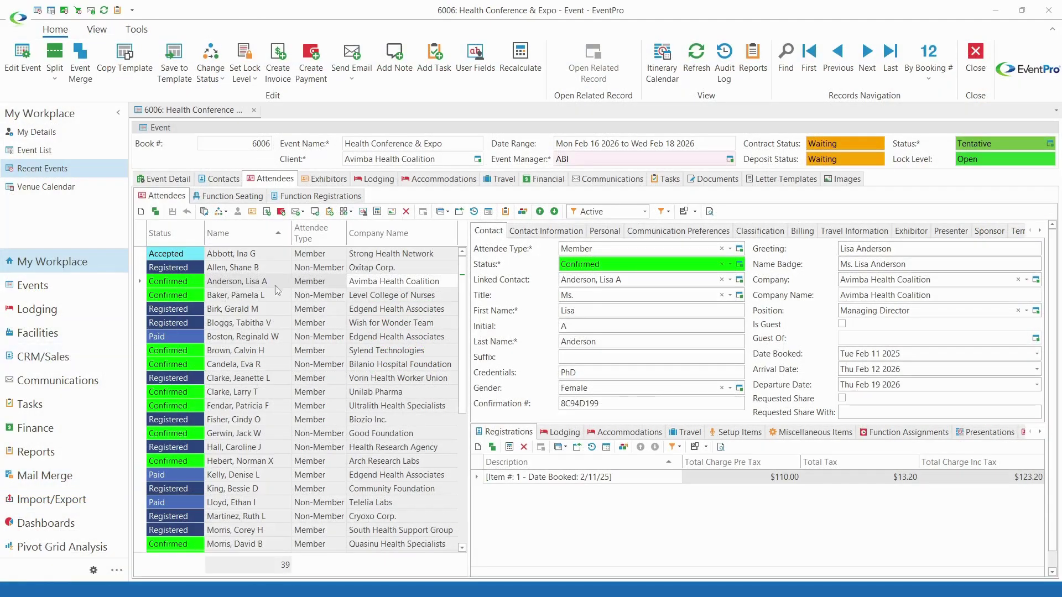
Select the Oxitap Corp. attendee and view their contact, communication preference and presenter details
{"action": "left_click", "coordinate": [380, 286]}
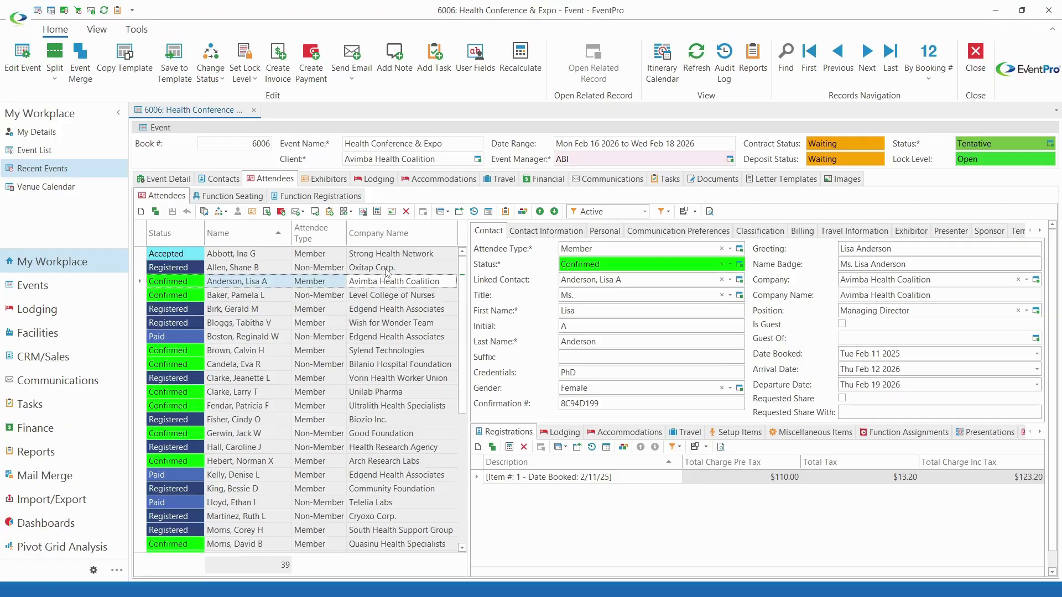
{"action": "left_click", "coordinate": [386, 268]}
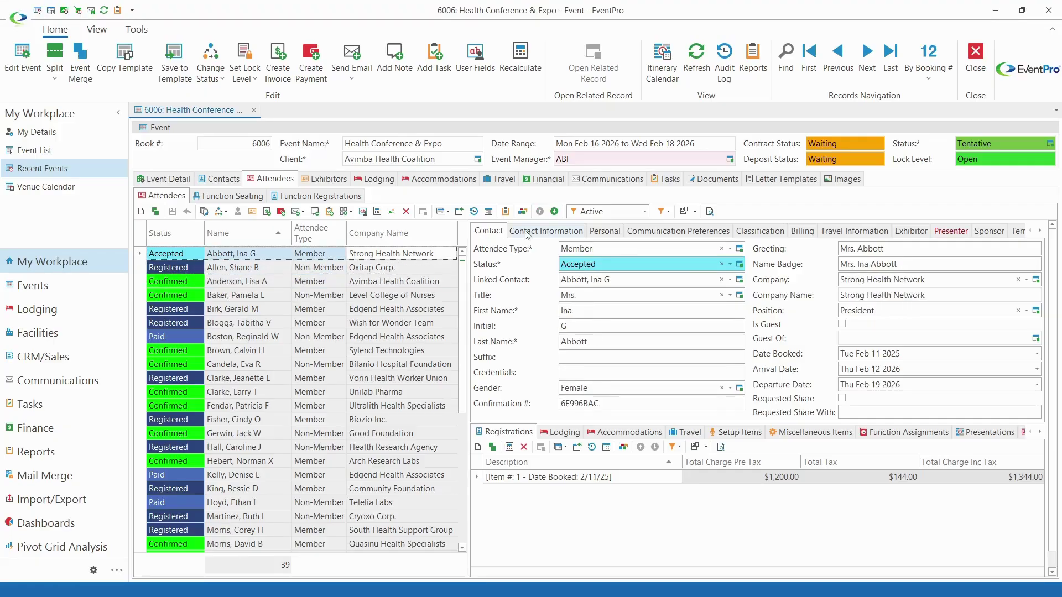
{"action": "left_click", "coordinate": [525, 235]}
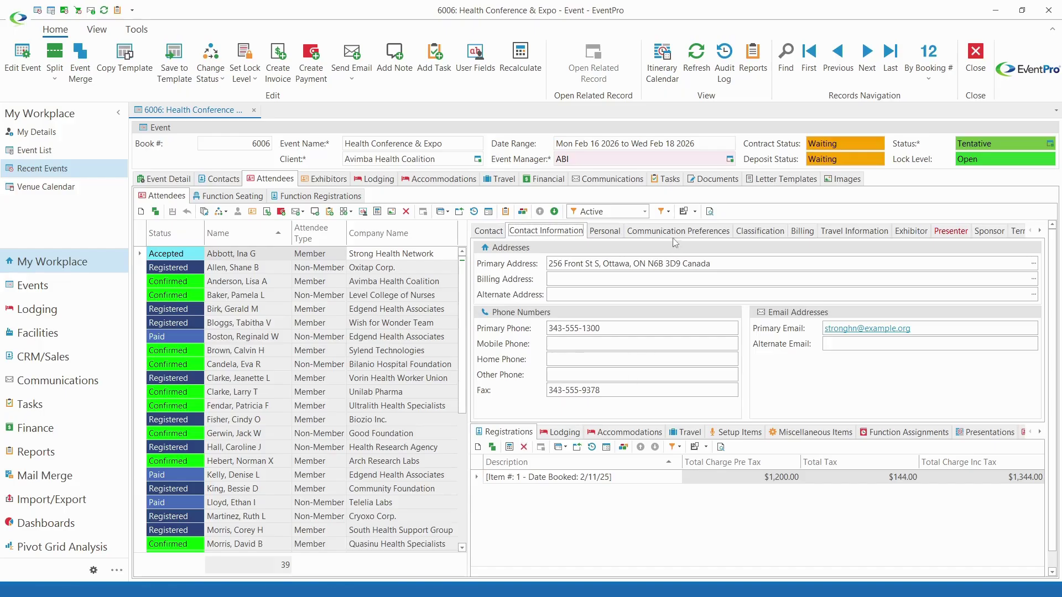
{"action": "left_click", "coordinate": [700, 233]}
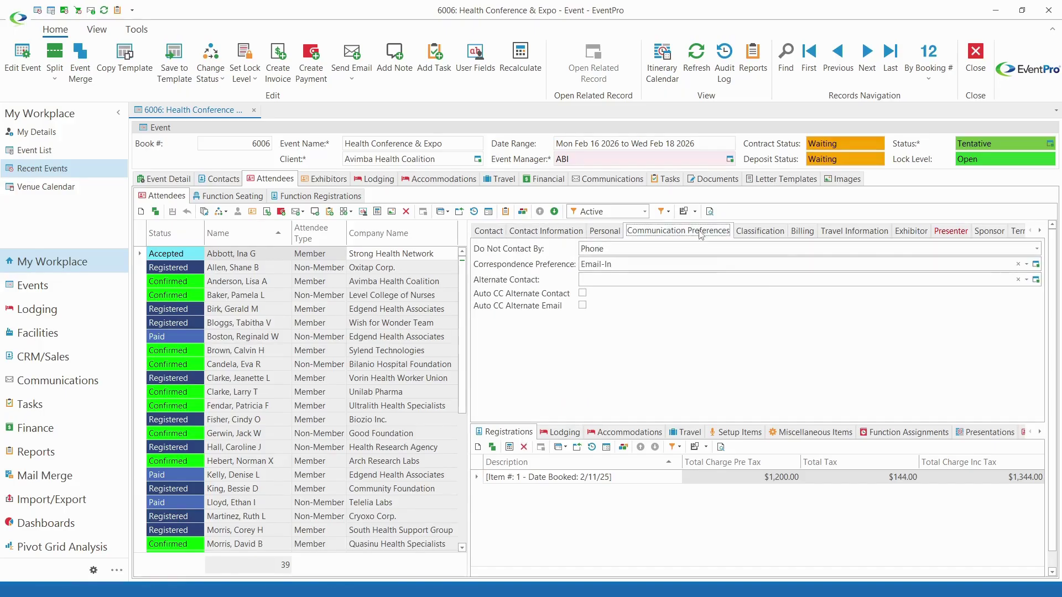
{"action": "left_click", "coordinate": [959, 234]}
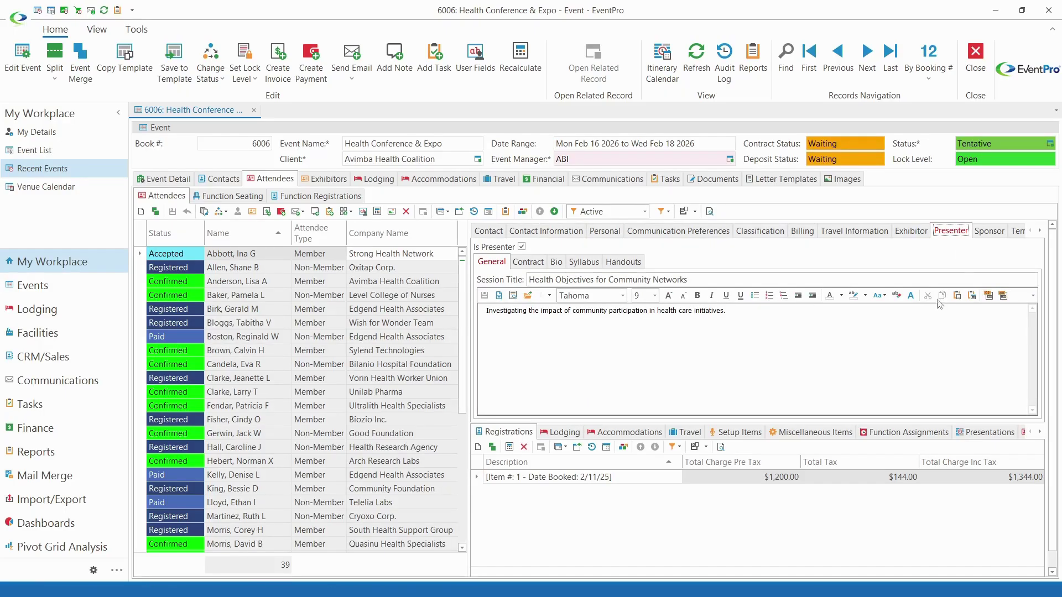
Advance from the Company Name contact page to Registration Details and scroll through the session choices
{"action": "left_click", "coordinate": [512, 418]}
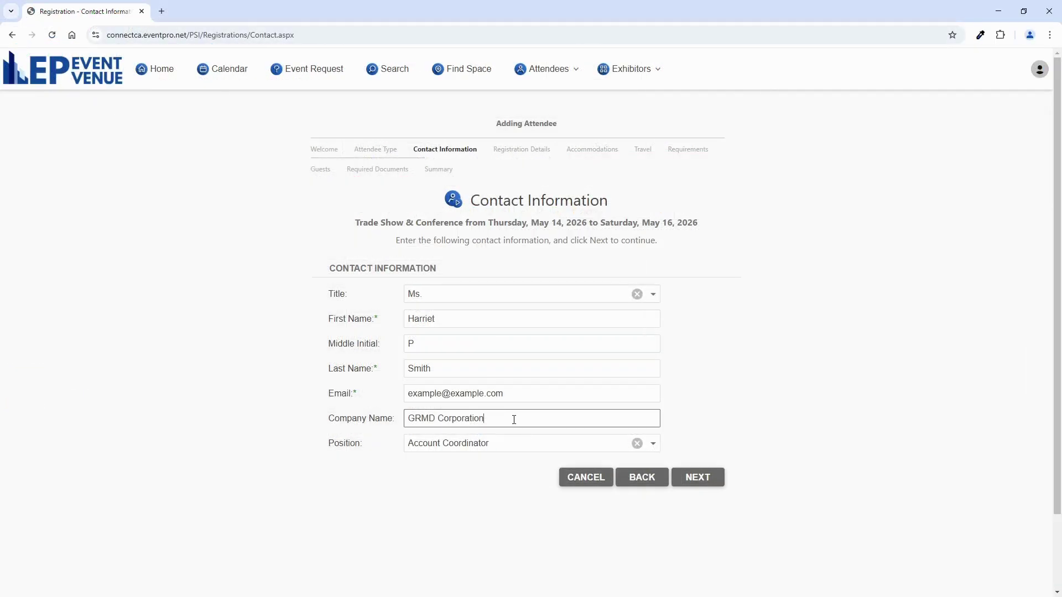
{"action": "left_click", "coordinate": [691, 481]}
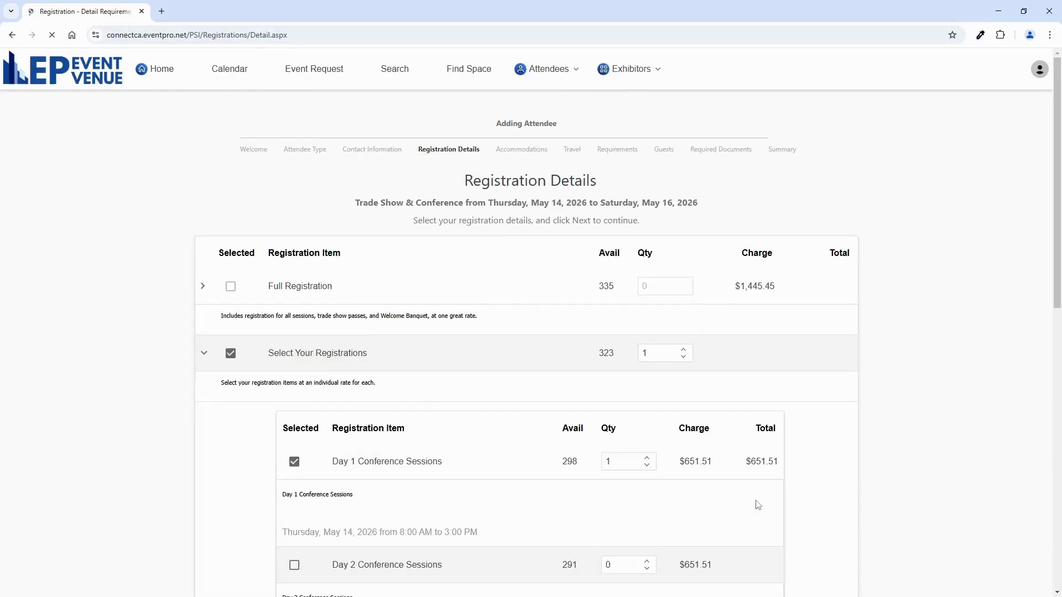
{"action": "scroll", "coordinate": [813, 509], "scroll_direction": "down", "scroll_amount": 8}
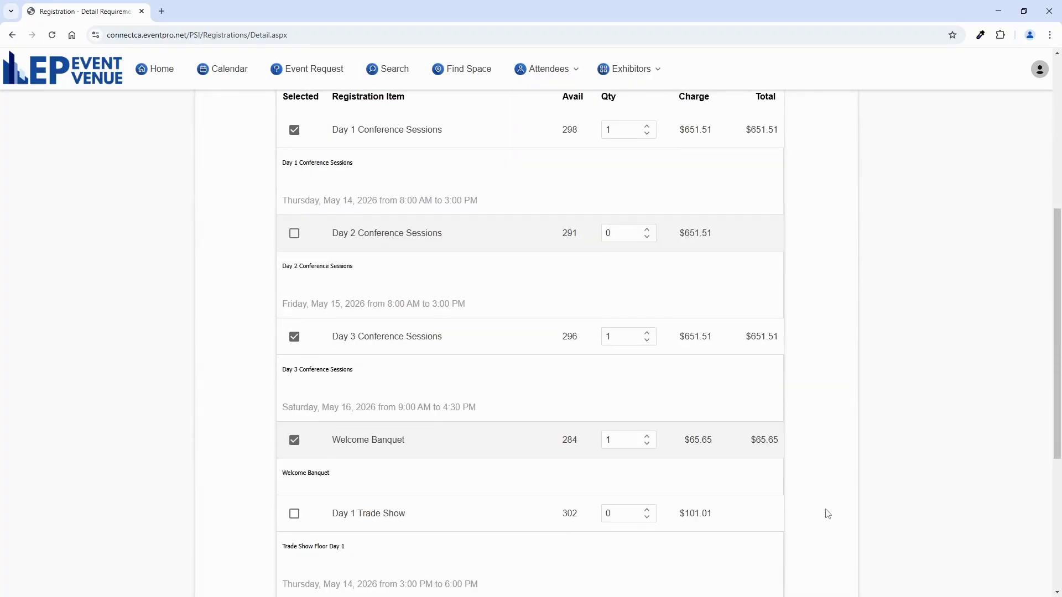
{"action": "scroll", "coordinate": [828, 514], "scroll_direction": "down", "scroll_amount": 2}
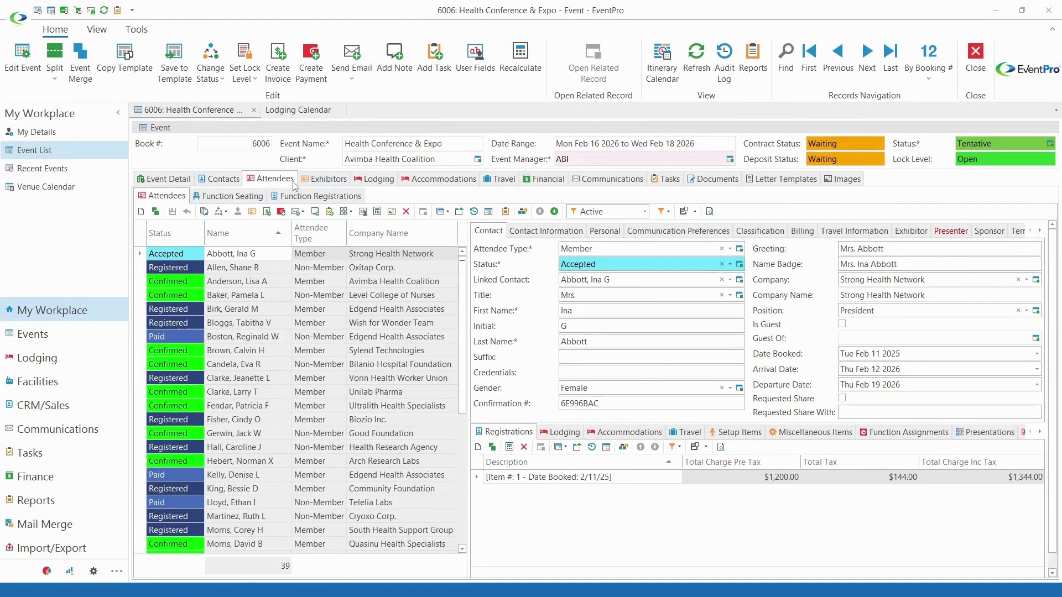
Look over the event's travel, accommodation and lodging bookings, then close the Lodging Calendar
{"action": "left_click", "coordinate": [504, 179]}
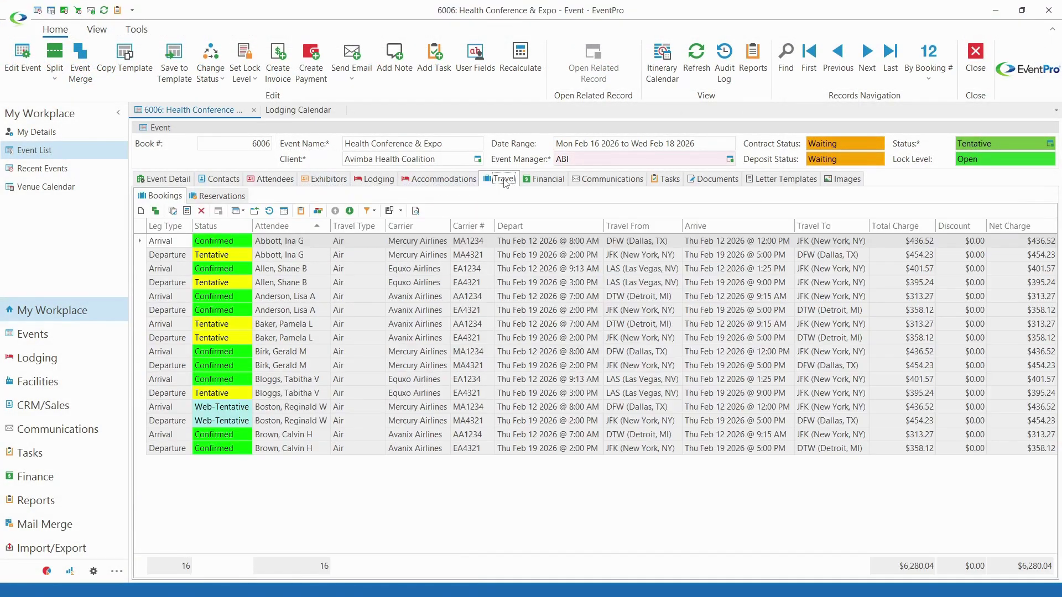
{"action": "left_click", "coordinate": [460, 181]}
{"action": "left_click", "coordinate": [374, 180]}
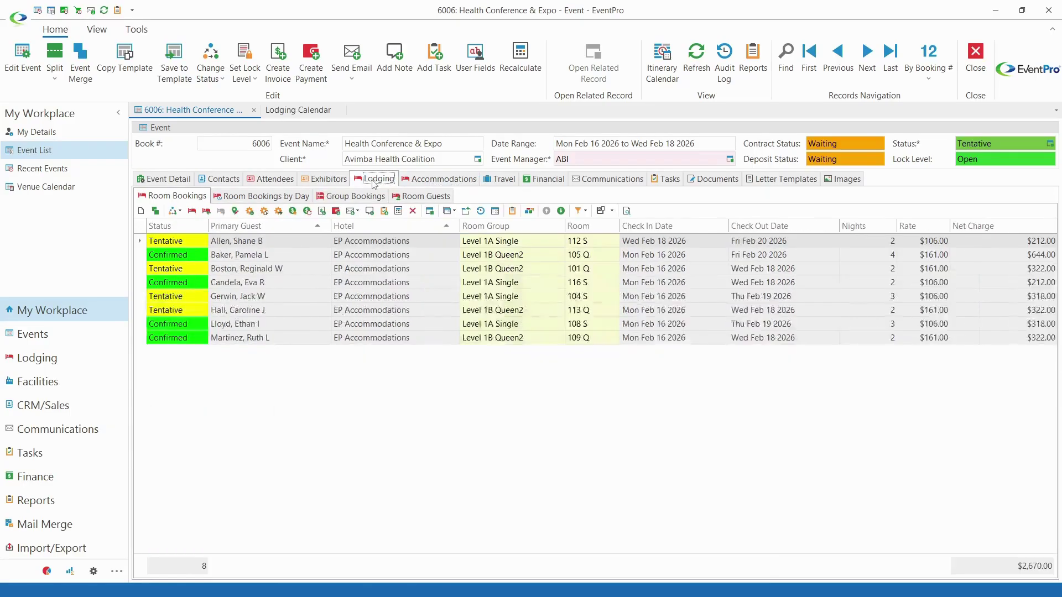
{"action": "left_click", "coordinate": [303, 111]}
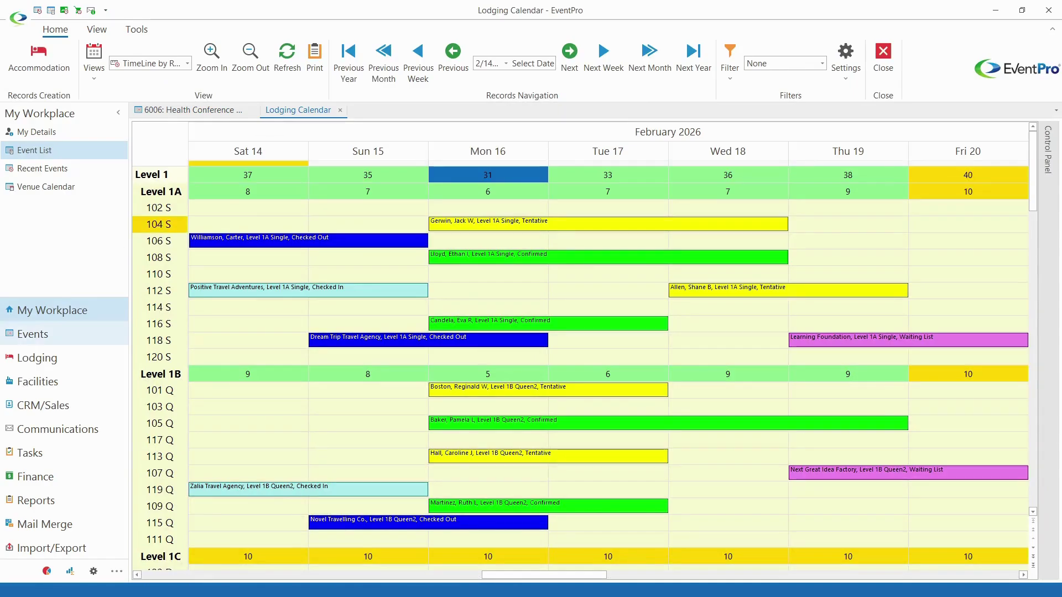
{"action": "key", "text": "ctrl+F4"}
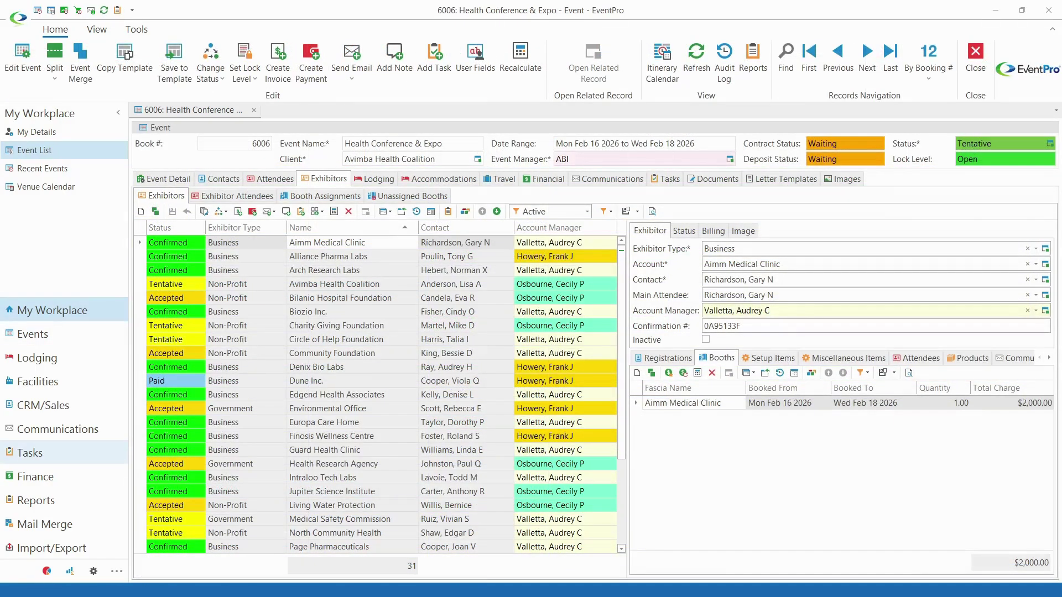
View Arch Research Labs' exhibitor registrations and its booked booth in the Exhibitors grid
{"action": "left_click", "coordinate": [258, 257]}
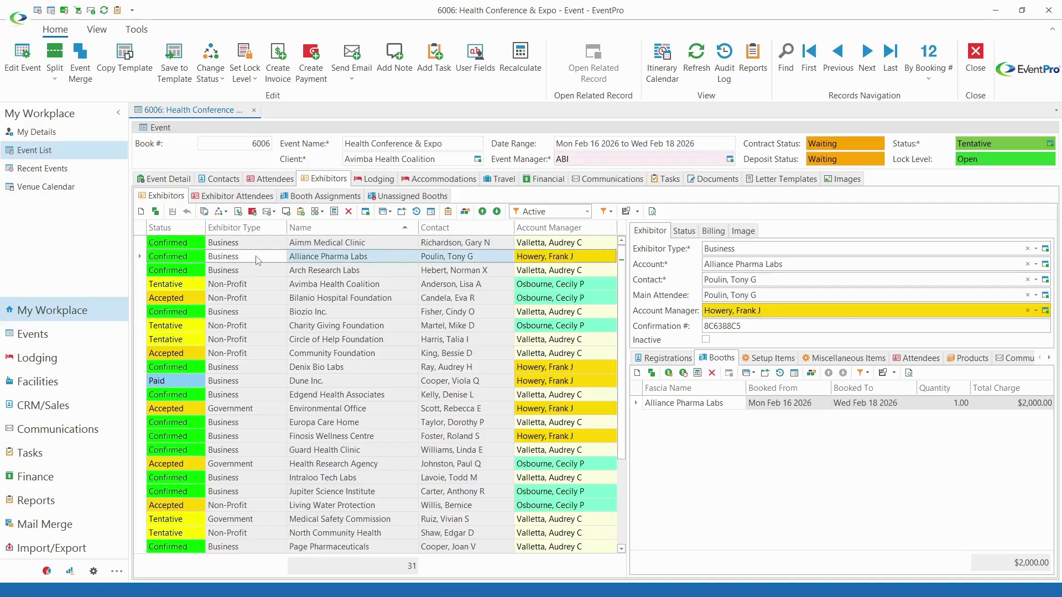
{"action": "left_click", "coordinate": [370, 271]}
{"action": "left_click", "coordinate": [667, 360]}
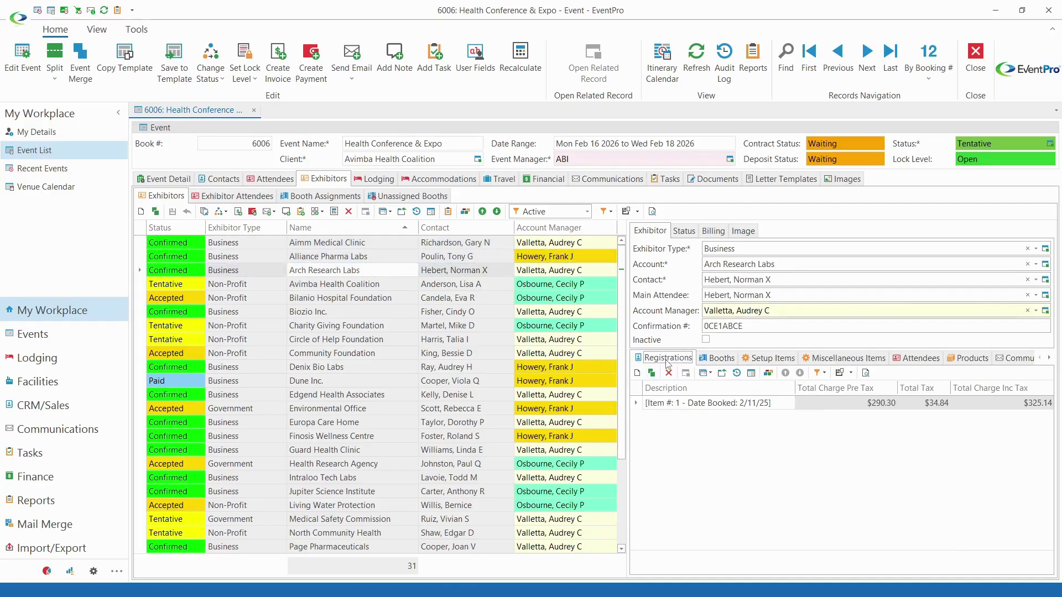
{"action": "left_click", "coordinate": [716, 359]}
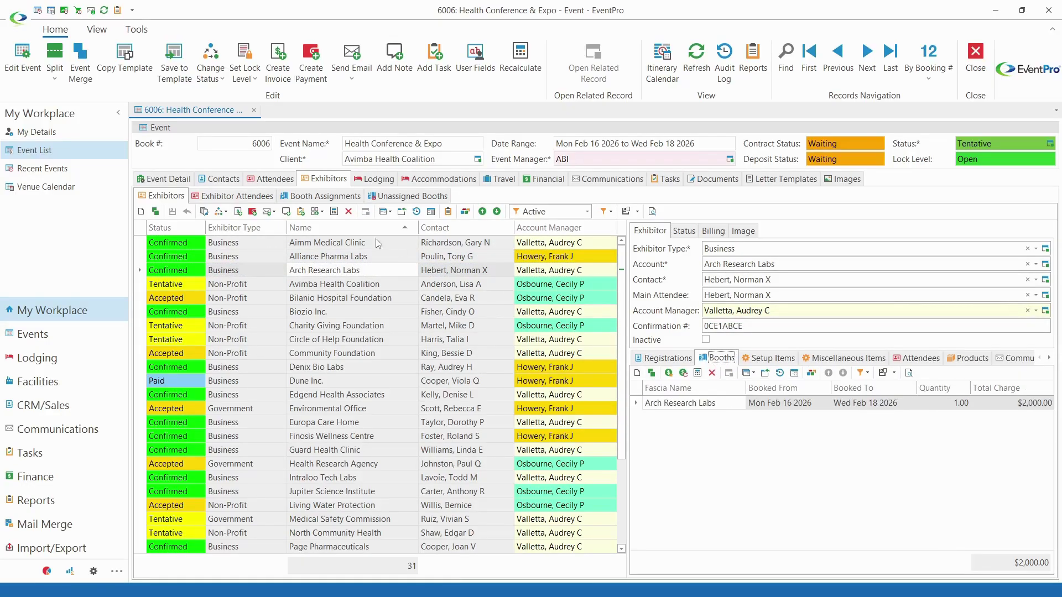
Assign booth 037-E1 to the Avimba Health Coalition booth request for 5/14–5/16/2026
{"action": "left_click", "coordinate": [302, 197]}
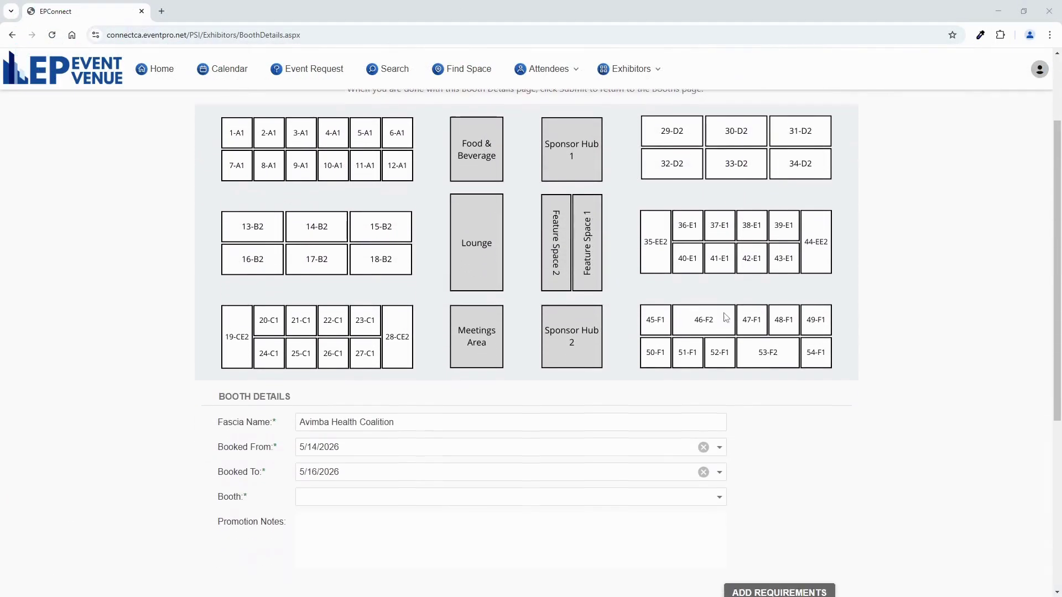
{"action": "scroll", "coordinate": [669, 484], "scroll_direction": "down", "scroll_amount": 1}
{"action": "left_click", "coordinate": [719, 447]}
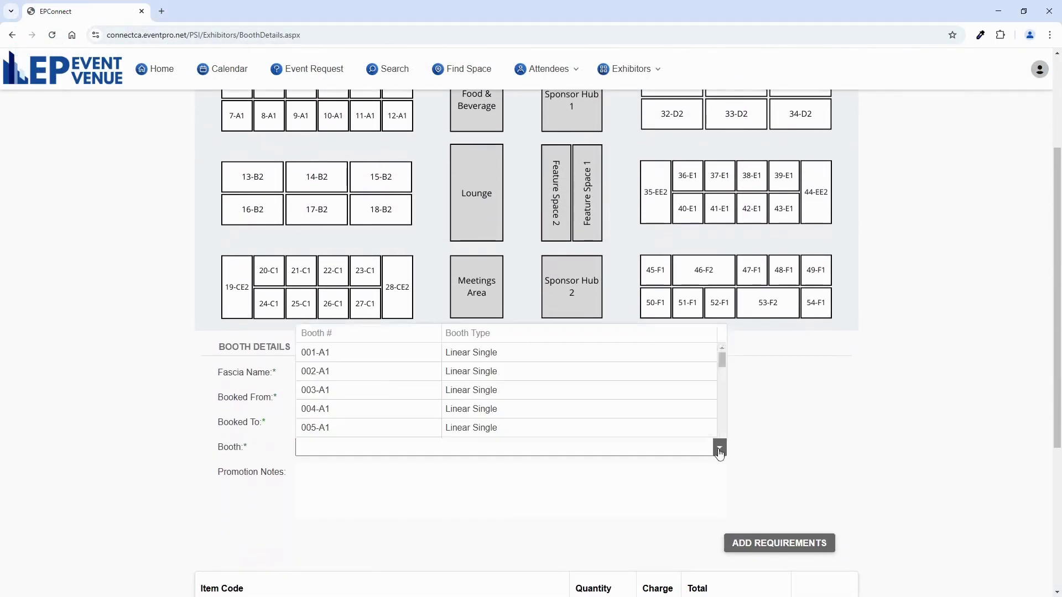
{"action": "scroll", "coordinate": [593, 398], "scroll_direction": "down", "scroll_amount": 8}
{"action": "scroll", "coordinate": [594, 398], "scroll_direction": "down", "scroll_amount": 3}
{"action": "left_click", "coordinate": [592, 398]}
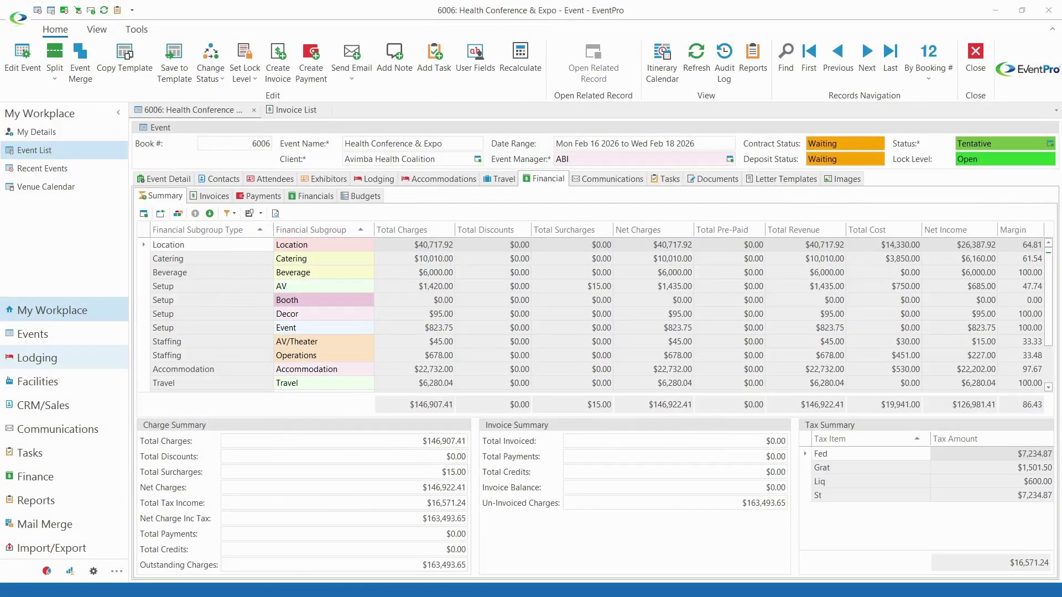
Start an invoice covering event 6006's outstanding charges, then view the 348-invoice Invoice List
{"action": "left_click", "coordinate": [203, 197]}
{"action": "left_click", "coordinate": [142, 215]}
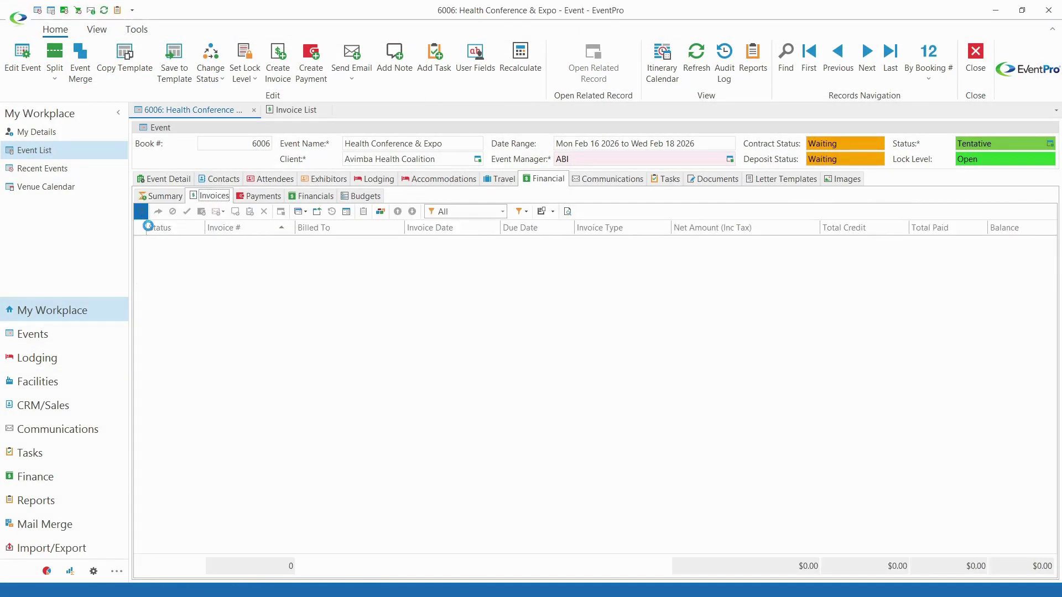
{"action": "left_click", "coordinate": [267, 207]}
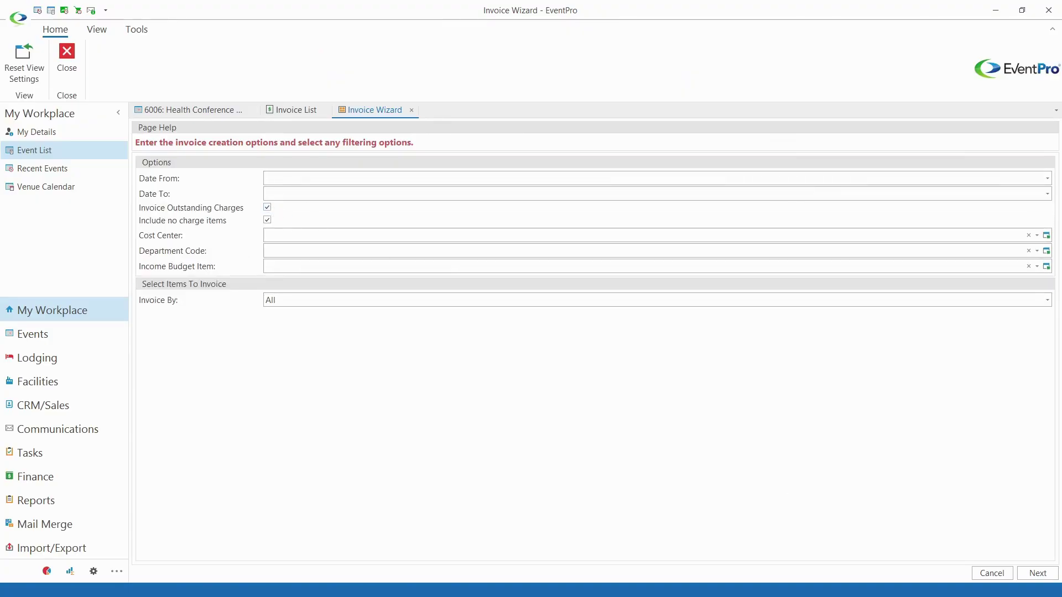
{"action": "left_click", "coordinate": [1036, 573]}
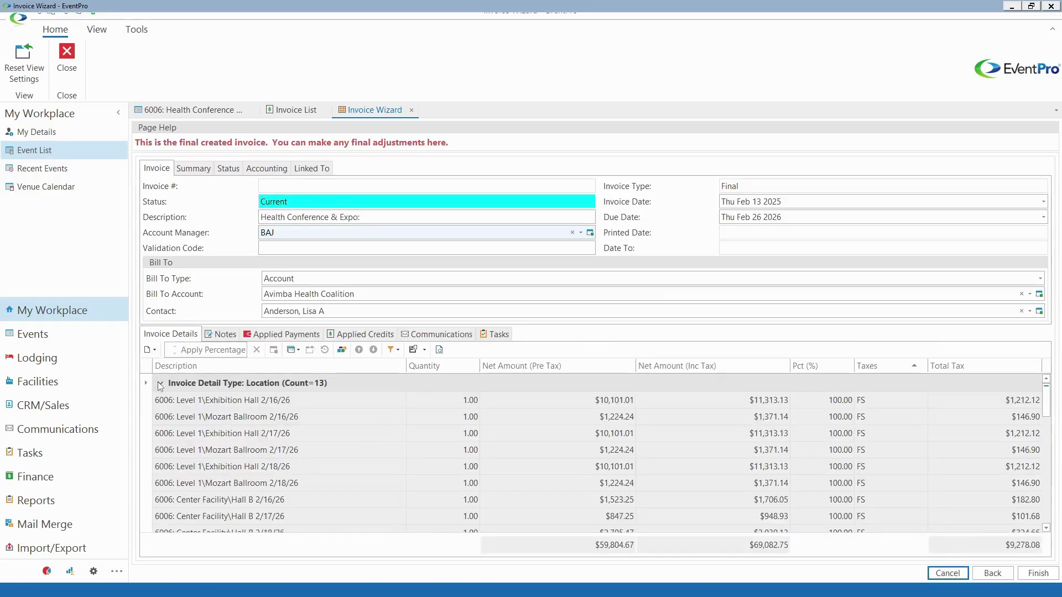
{"action": "left_click", "coordinate": [160, 384]}
{"action": "left_click", "coordinate": [288, 109]}
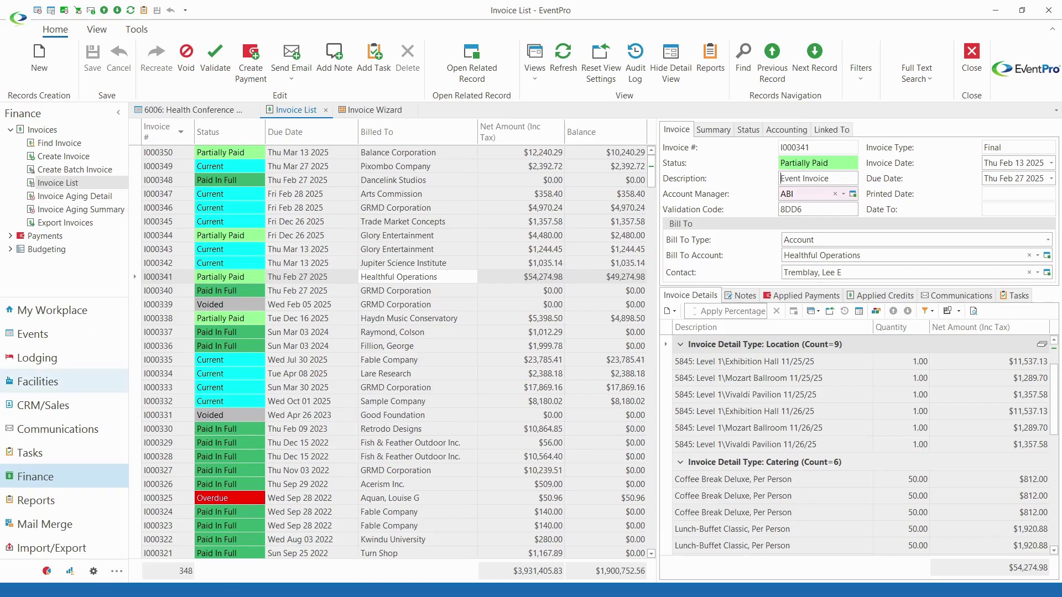
Check the Task Calendar and its weekly view, then go back to event 6006's Tasks
{"action": "left_click", "coordinate": [52, 310]}
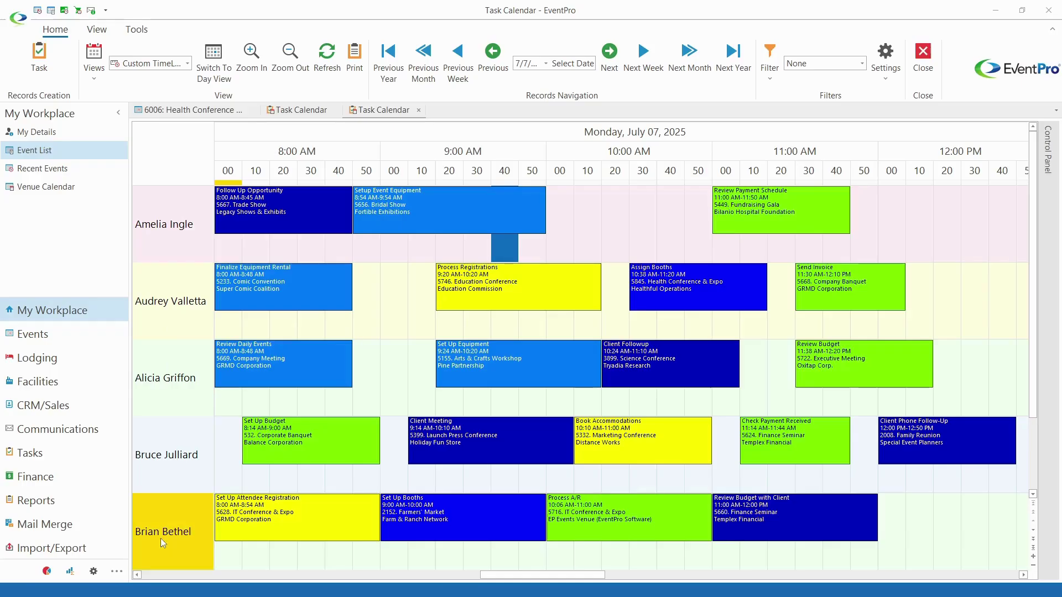
{"action": "left_click", "coordinate": [294, 110]}
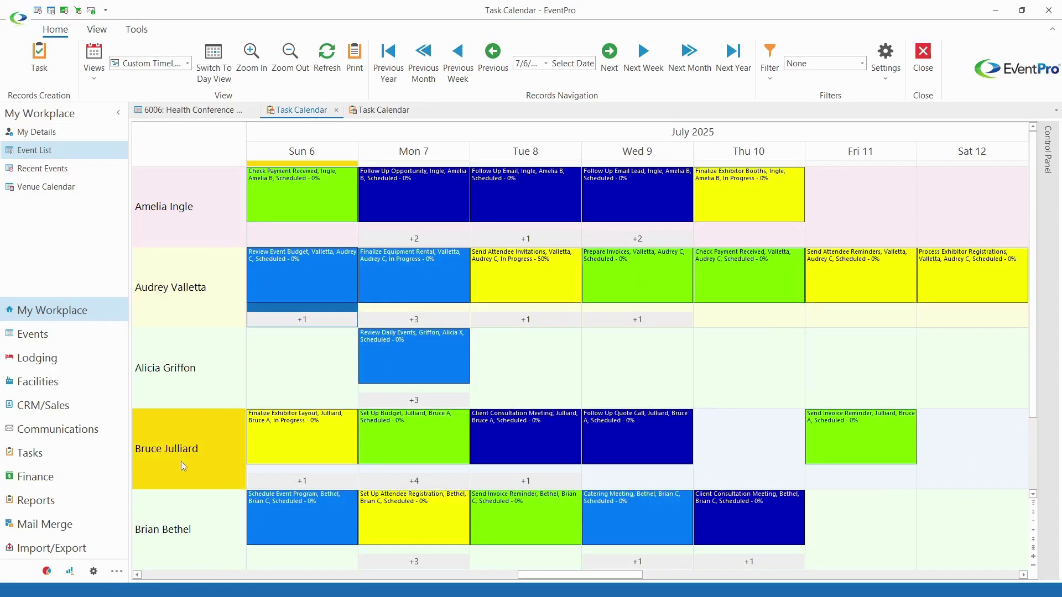
{"action": "left_click", "coordinate": [210, 112]}
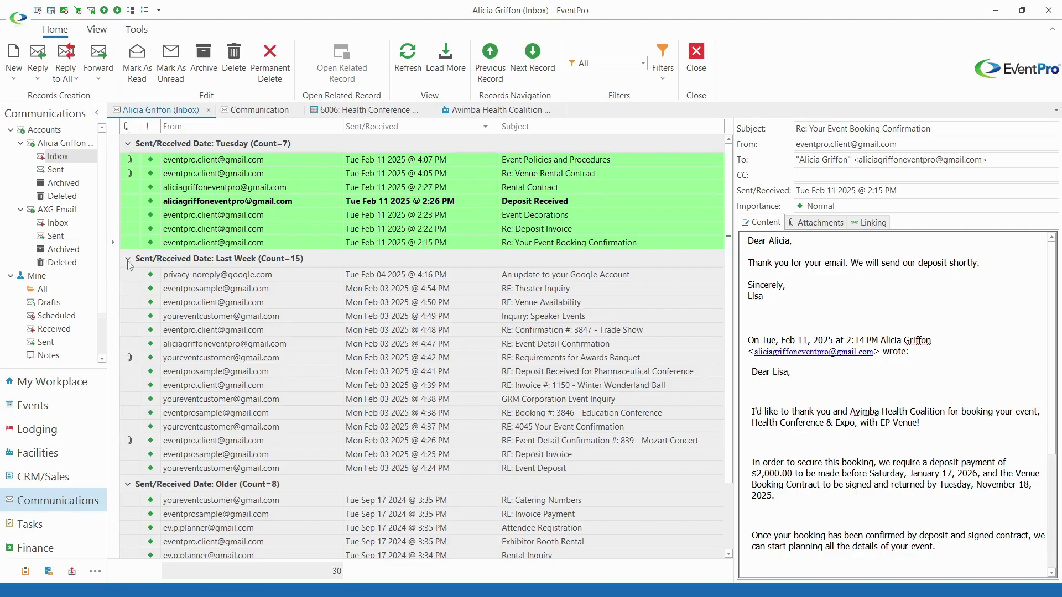
Read the Prelim Phone Call note, event 6006 and Avimba communications, and the Event Begins in 2 Days email
{"action": "left_click", "coordinate": [248, 112]}
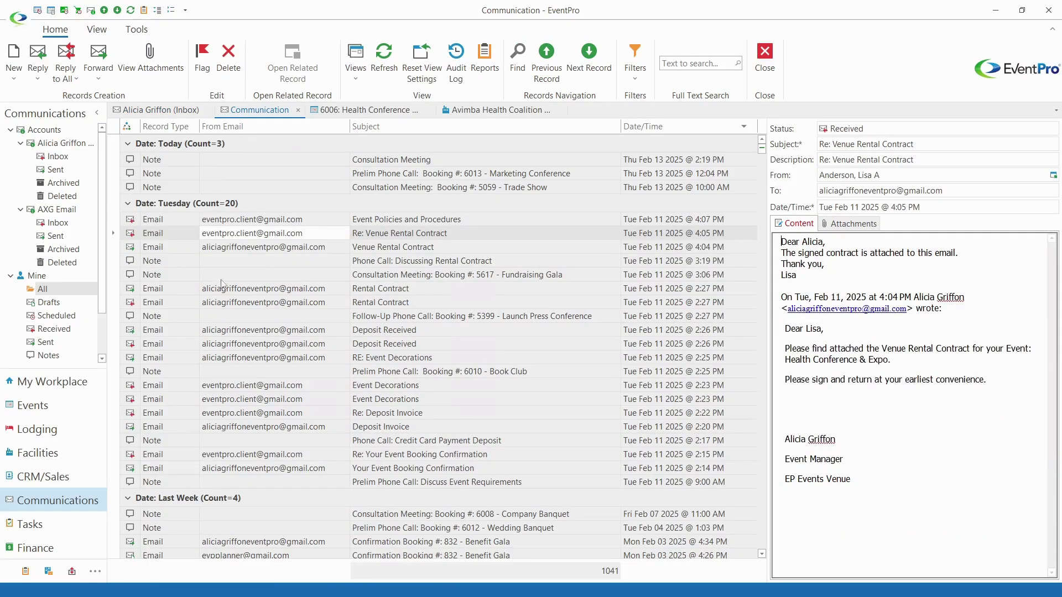
{"action": "left_click", "coordinate": [311, 176]}
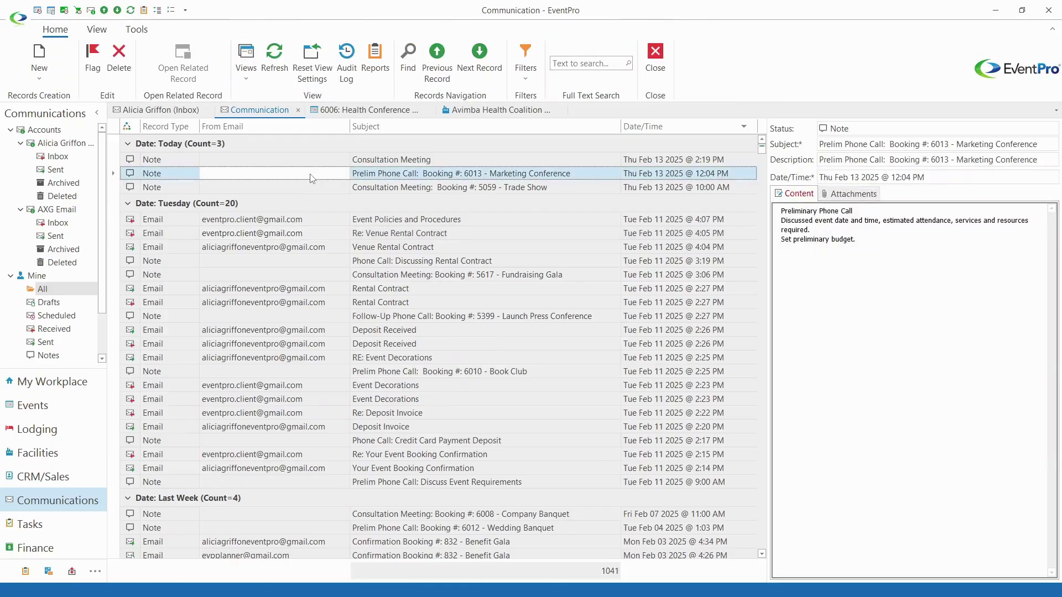
{"action": "left_click", "coordinate": [365, 110]}
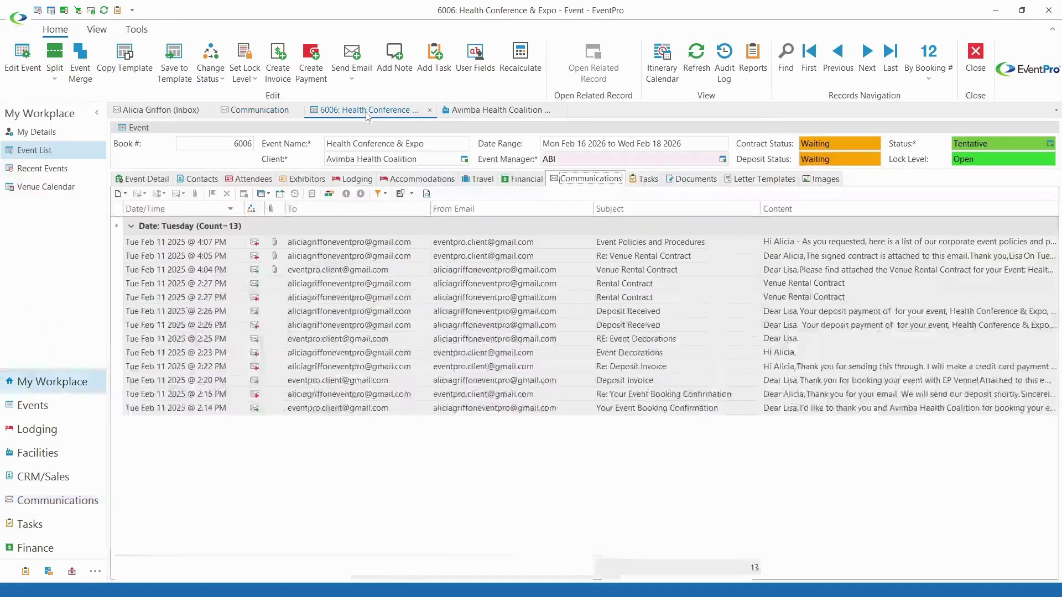
{"action": "left_click", "coordinate": [498, 110]}
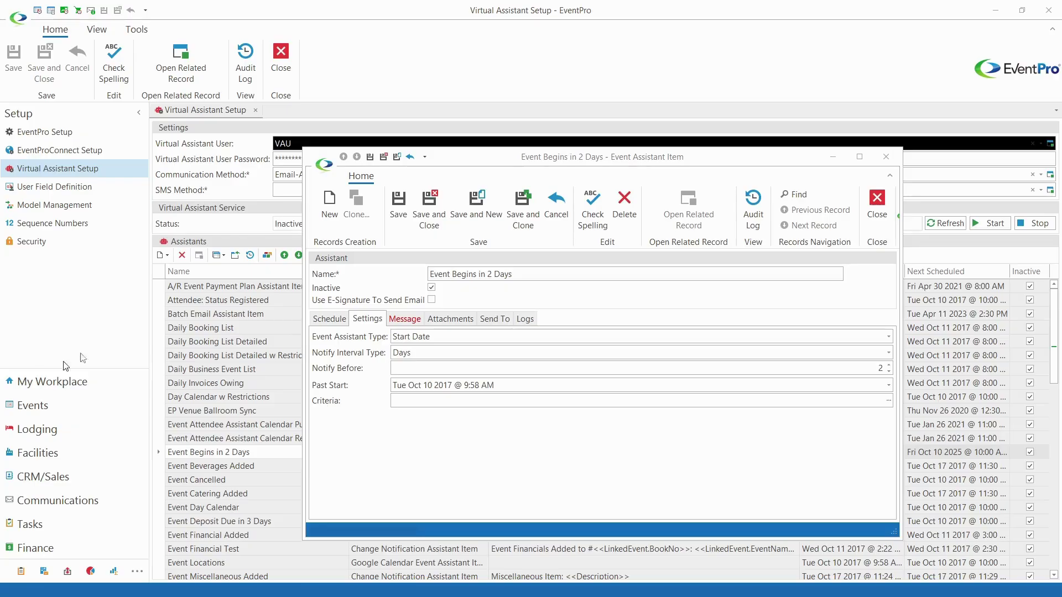
{"action": "left_click", "coordinate": [410, 322]}
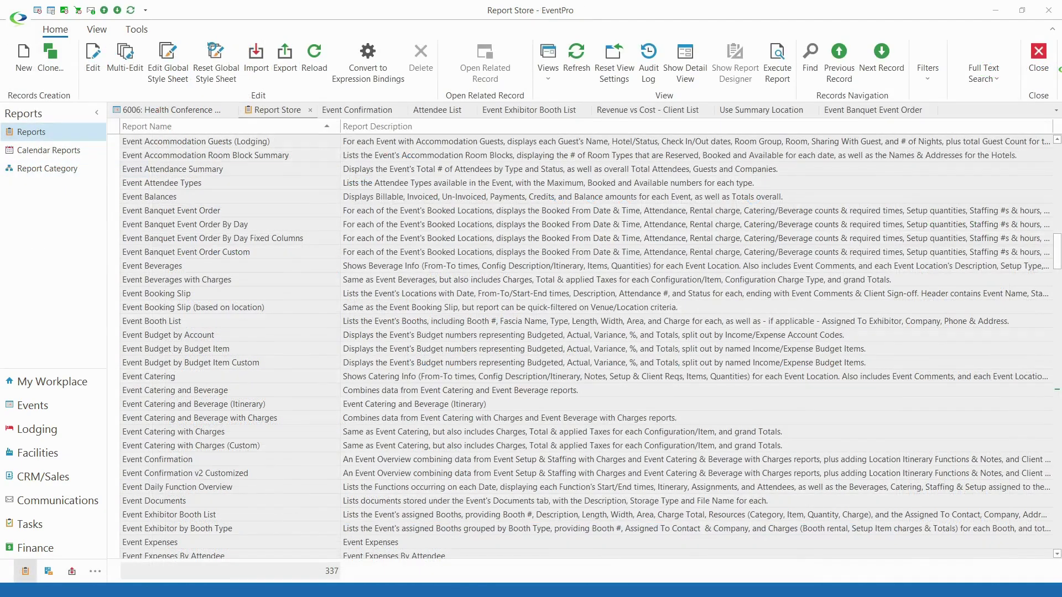
Preview the Event Confirmation, Attendee List, Exhibitor Booth List, Revenue vs Cost – Client List and Use Summary Location reports
{"action": "scroll", "coordinate": [484, 281], "scroll_direction": "down", "scroll_amount": 6}
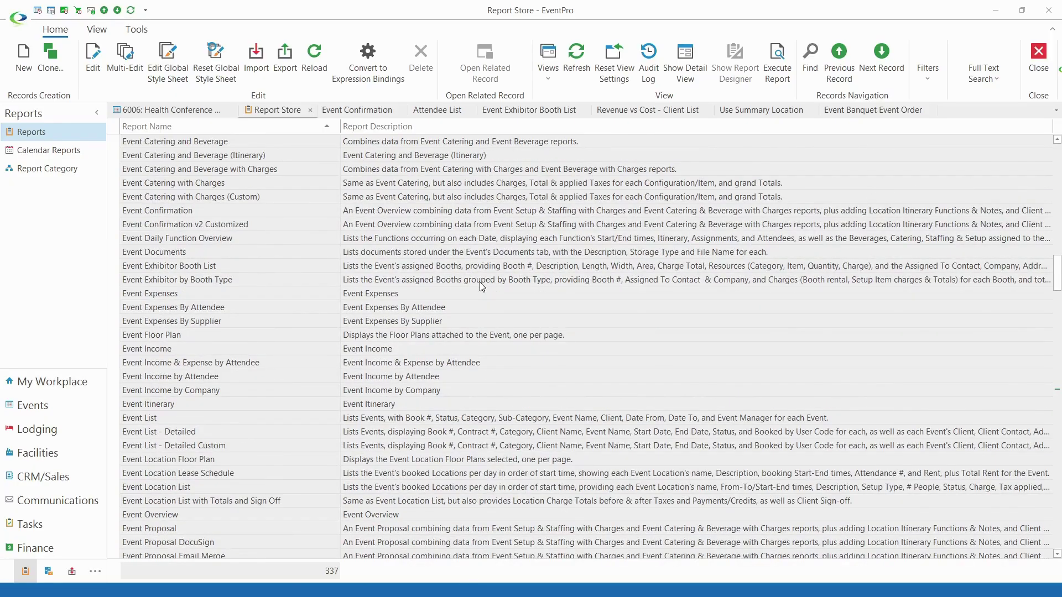
{"action": "scroll", "coordinate": [482, 286], "scroll_direction": "down", "scroll_amount": 3}
{"action": "scroll", "coordinate": [479, 297], "scroll_direction": "down", "scroll_amount": 3}
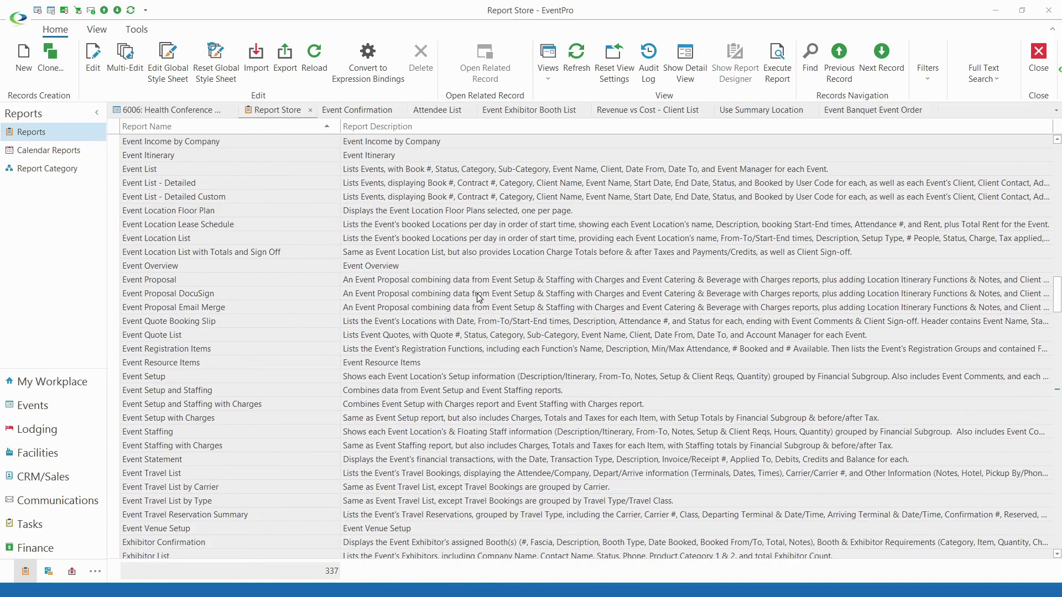
{"action": "scroll", "coordinate": [478, 297], "scroll_direction": "down", "scroll_amount": 3}
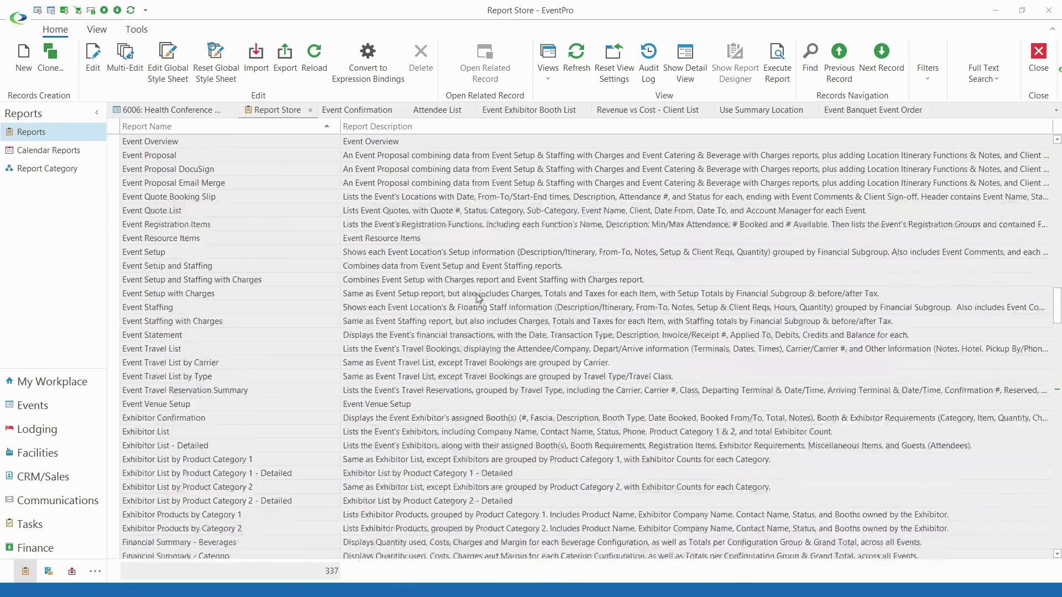
{"action": "left_click", "coordinate": [341, 113]}
{"action": "left_click", "coordinate": [437, 111]}
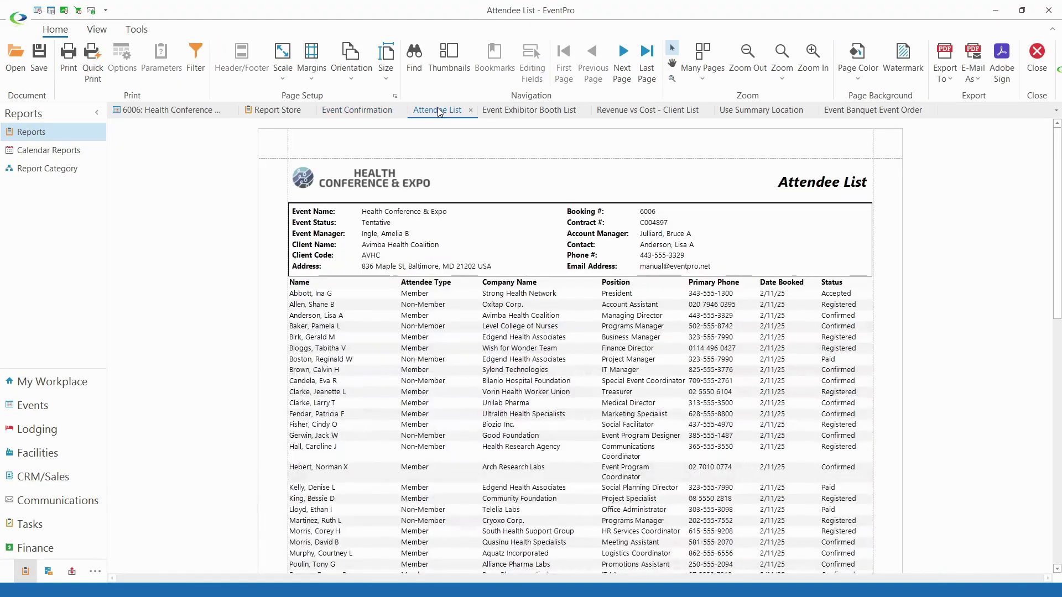
{"action": "left_click", "coordinate": [527, 115]}
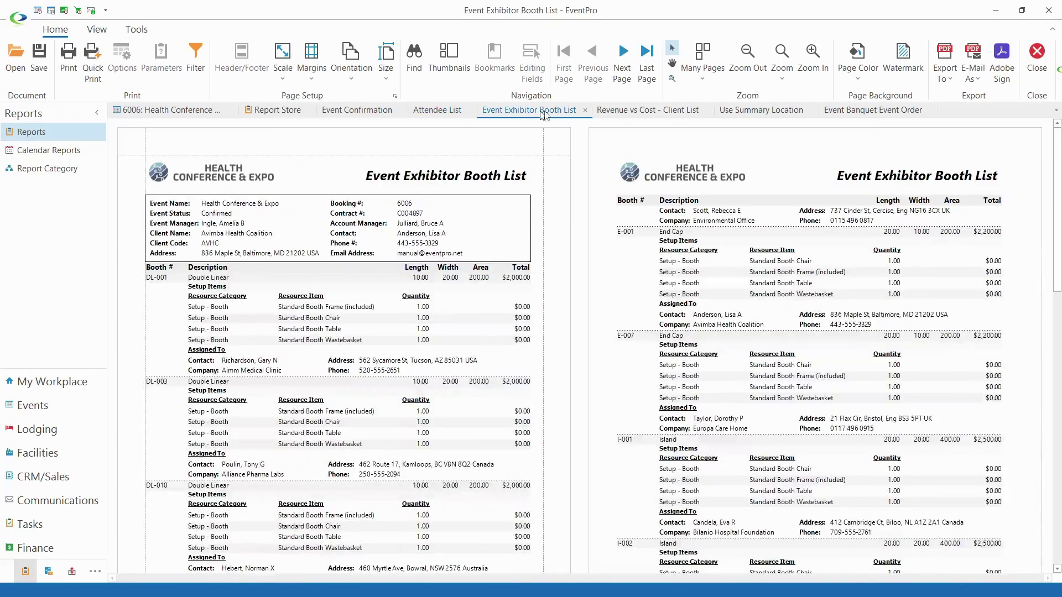
{"action": "left_click", "coordinate": [639, 114]}
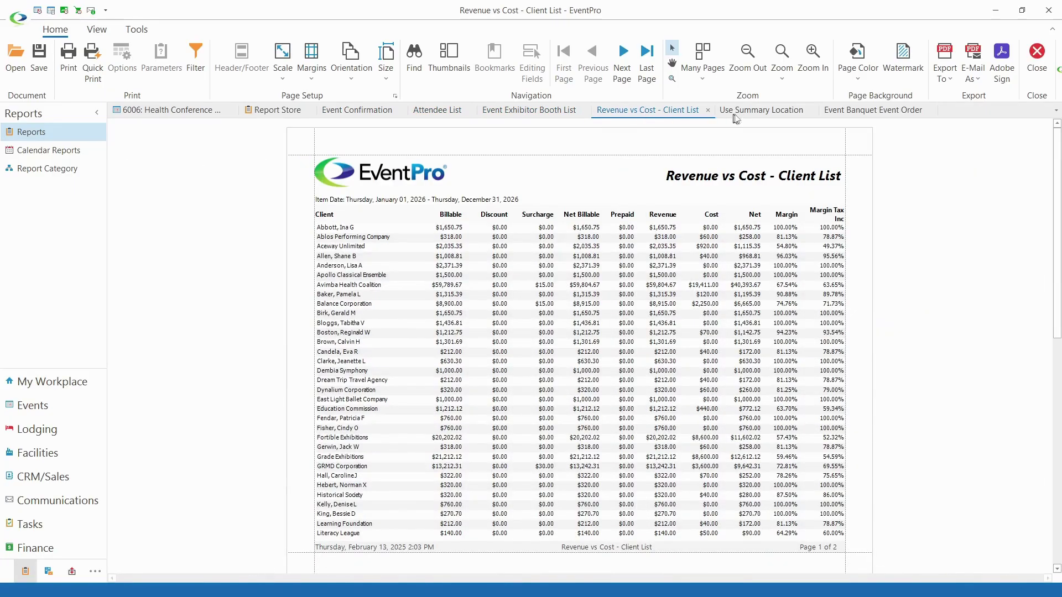
{"action": "left_click", "coordinate": [755, 114]}
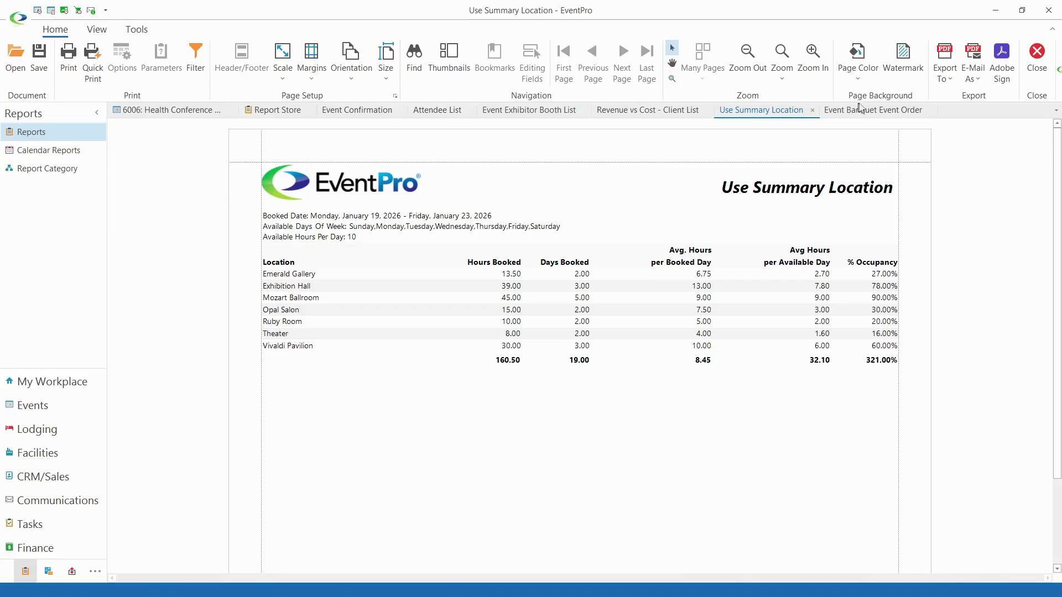
Start e-mailing the Health Conference & Expo Banquet Event Order and pick the recipient group
{"action": "left_click", "coordinate": [871, 114]}
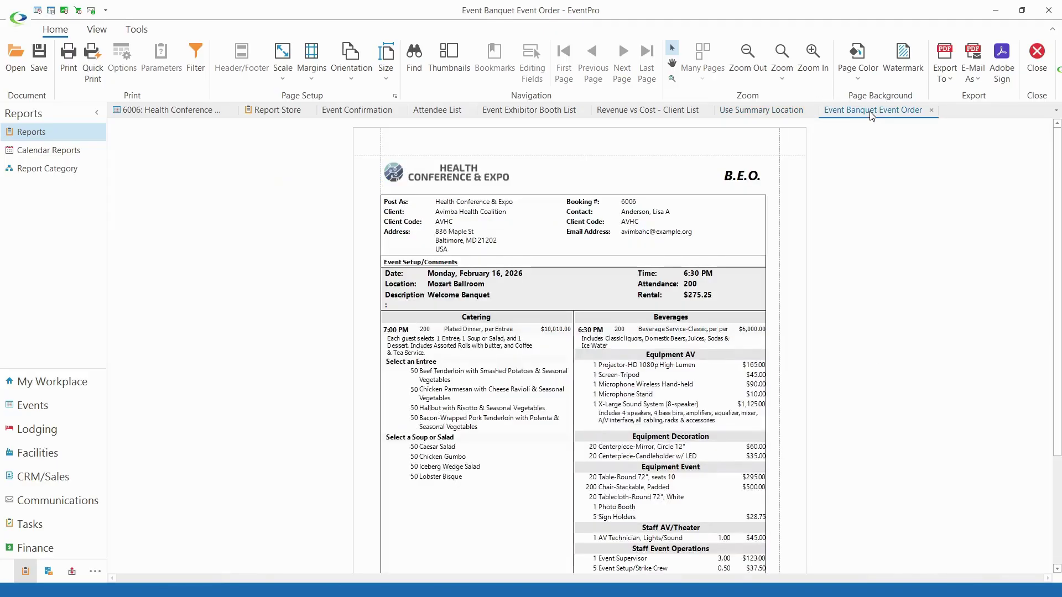
{"action": "left_click", "coordinate": [972, 73]}
{"action": "left_click", "coordinate": [699, 185]}
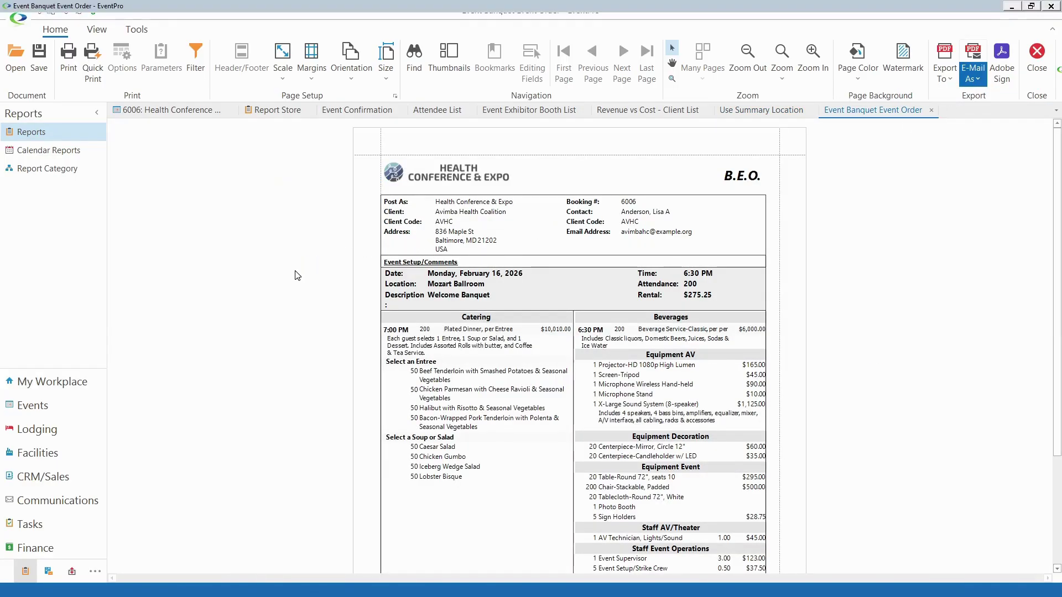
{"action": "left_click", "coordinate": [216, 225]}
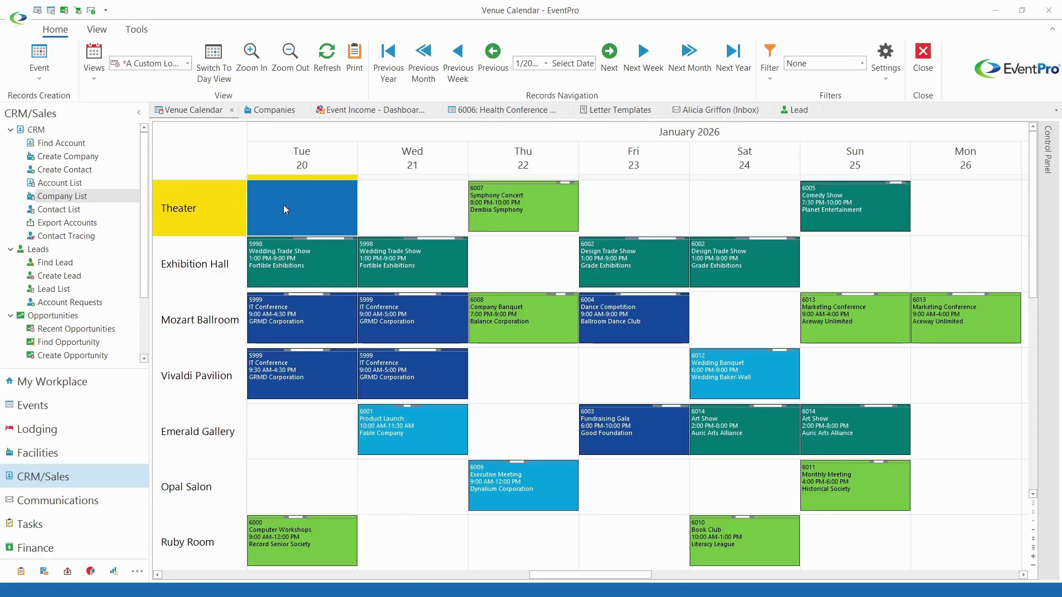
Check the Event options for the Theater on Tue 20, then view the Companies list with GRMD Corporation
{"action": "right_click", "coordinate": [284, 209]}
{"action": "mouse_move", "coordinate": [378, 283]}
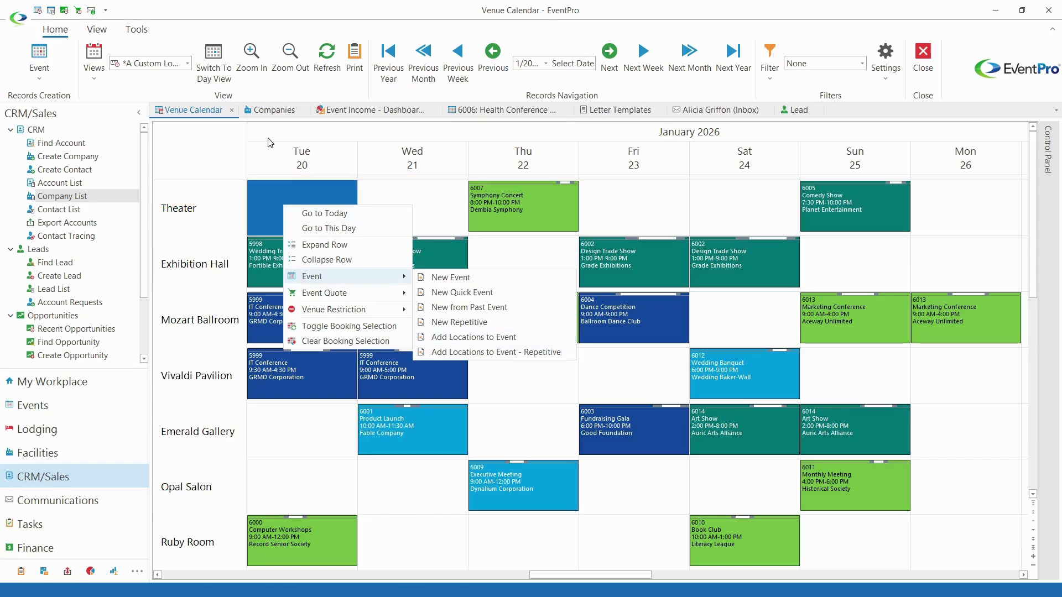
{"action": "left_click", "coordinate": [270, 110]}
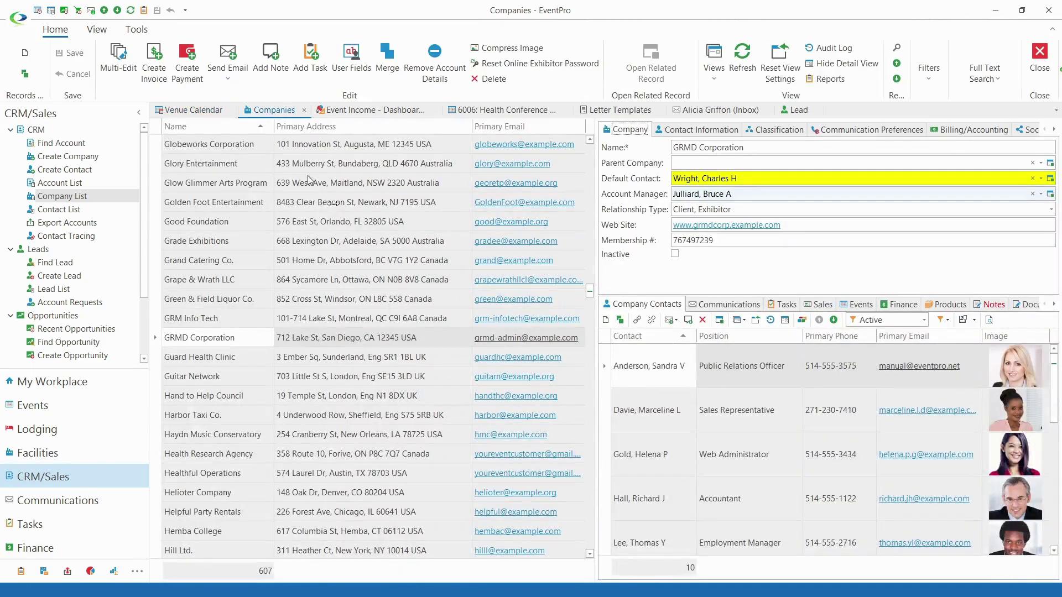